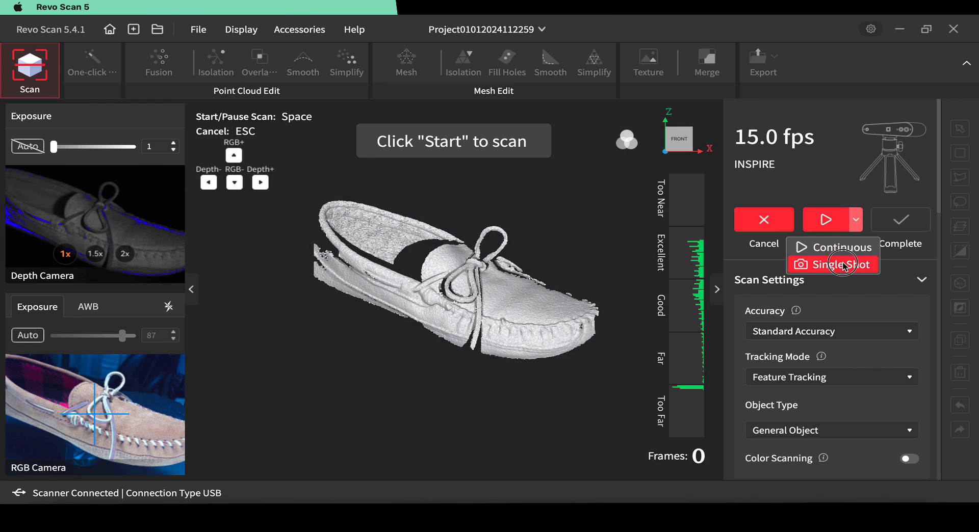
# Step: Set the capture mode to Single Shot and choose Standard Accuracy in the scan settings
pyautogui.click(842, 265)
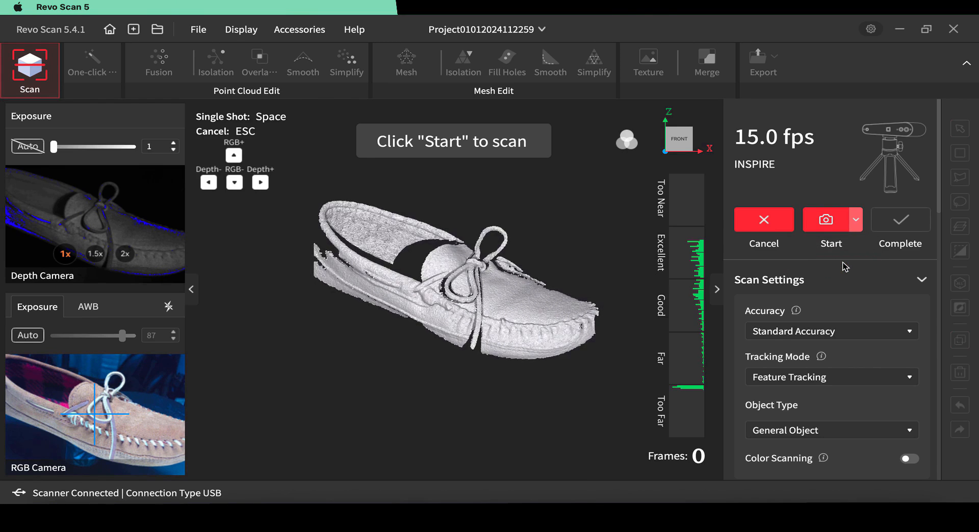
pyautogui.scroll(-4, 845, 266)
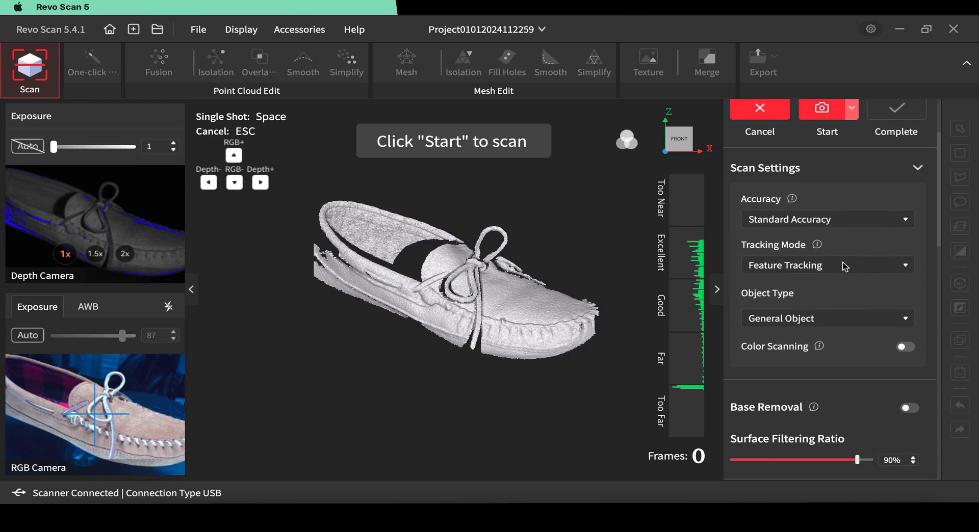
pyautogui.click(905, 218)
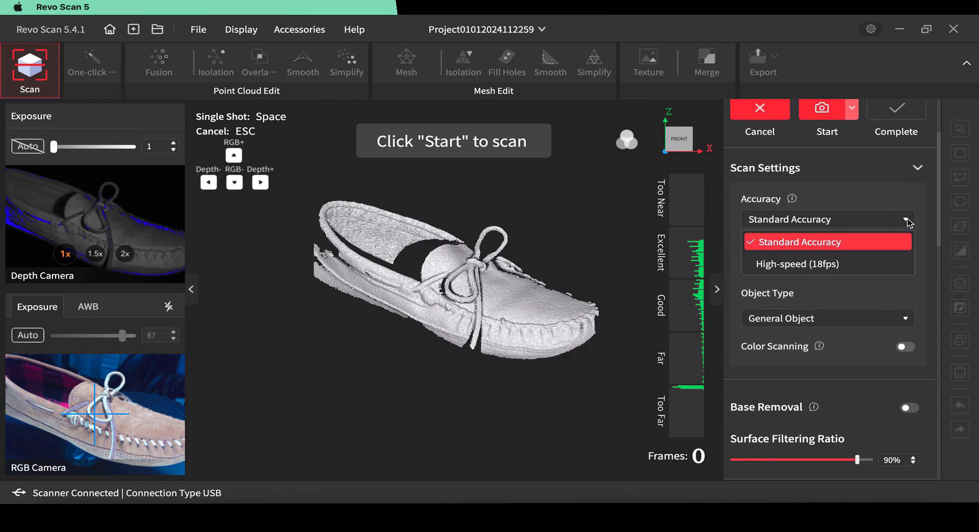
pyautogui.click(794, 247)
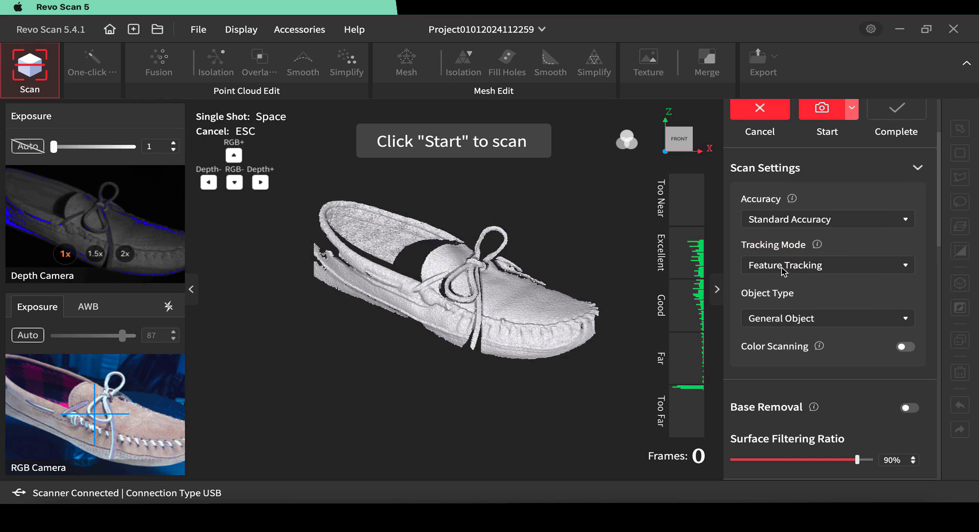
# Step: Choose Feature Tracking as the tracking mode and General Object as the object type
pyautogui.click(780, 266)
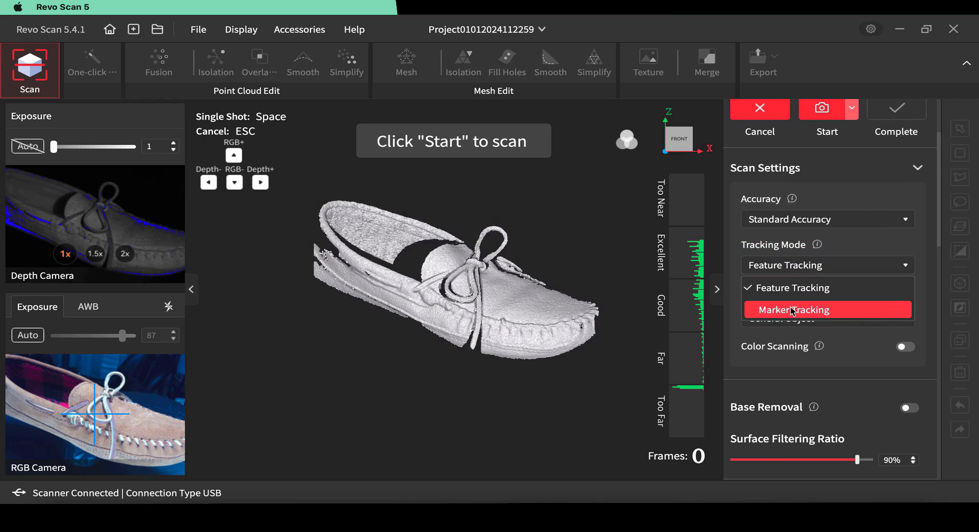
pyautogui.click(792, 289)
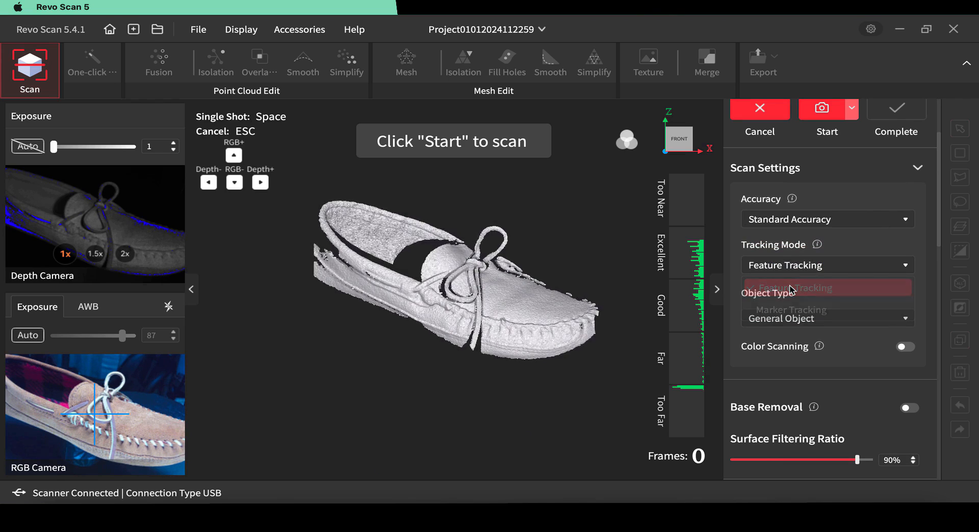
pyautogui.click(777, 325)
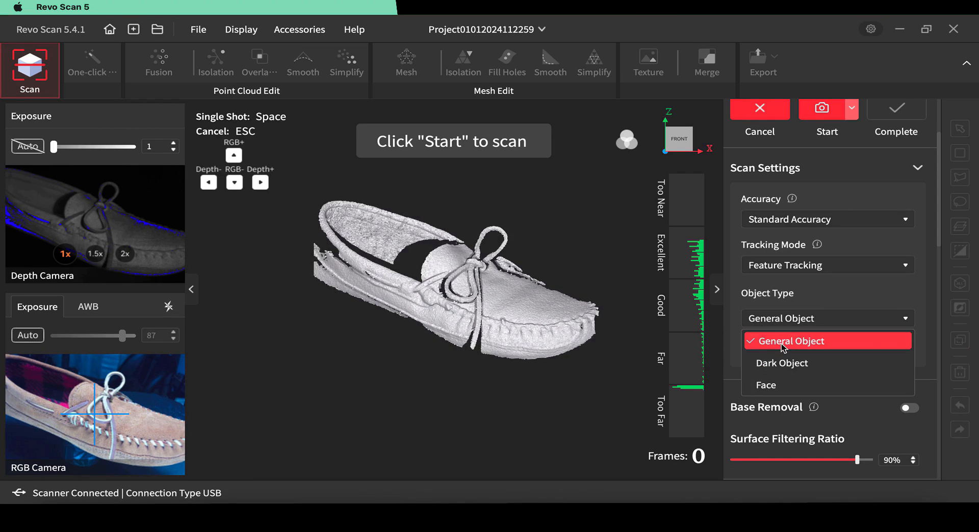
pyautogui.click(783, 346)
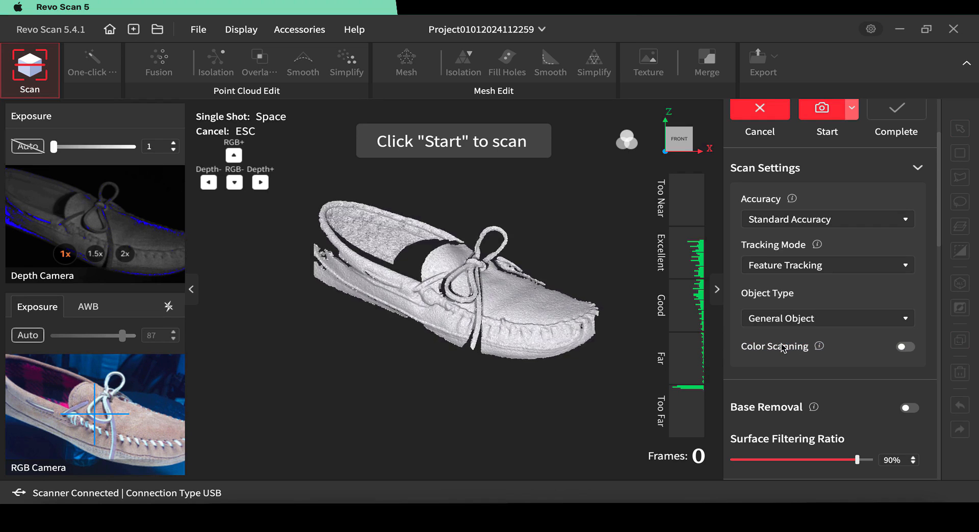
# Step: Turn on Color Scanning and switch off the RGB camera's flash light
pyautogui.click(905, 347)
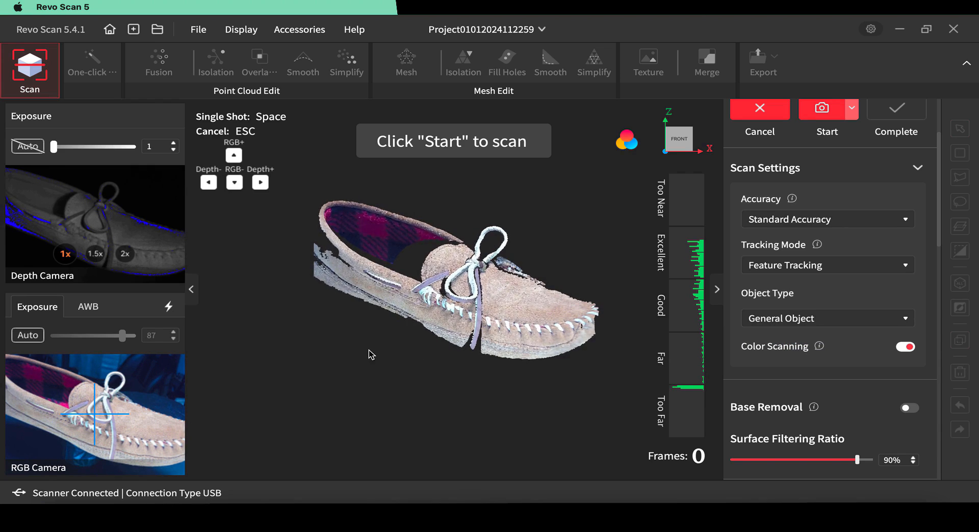
pyautogui.click(170, 307)
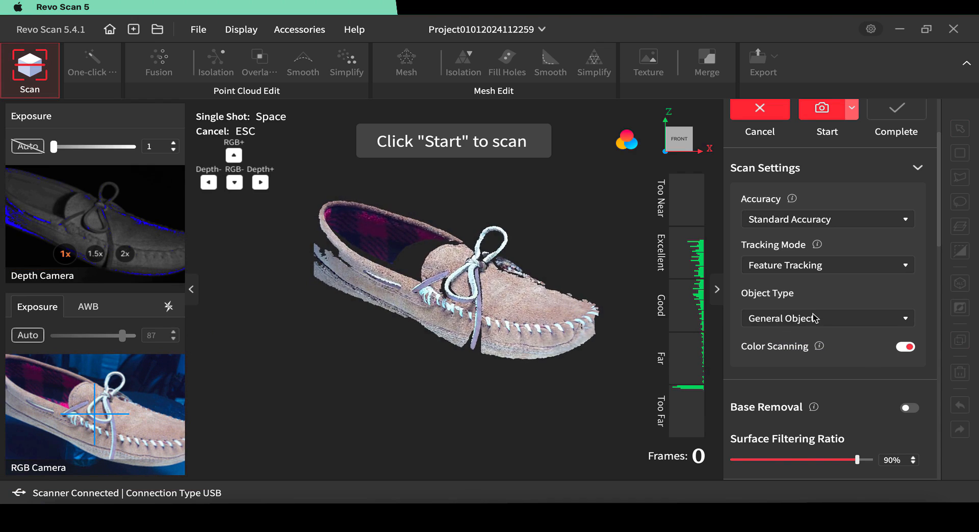
# Step: Enable Base Removal and set the far limit of the scanning distance to 599
pyautogui.scroll(-5, 813, 318)
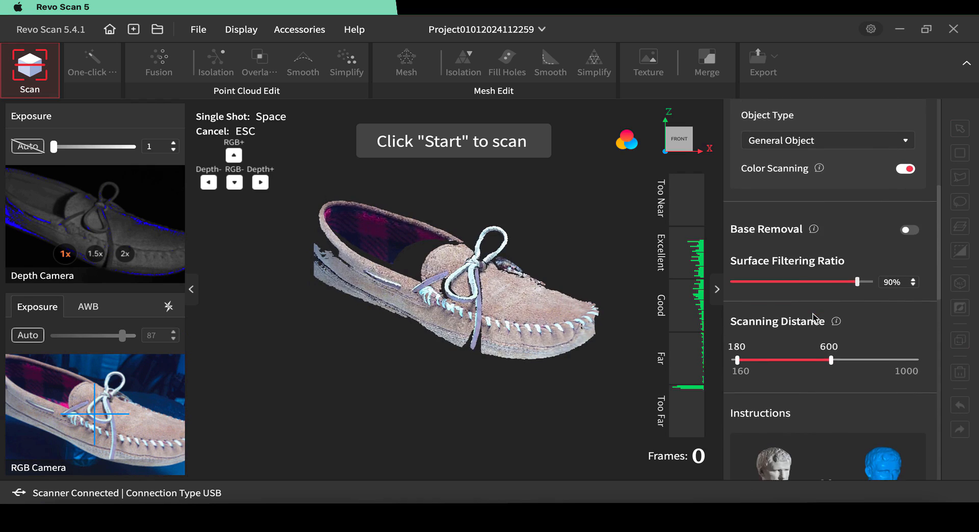
pyautogui.click(911, 213)
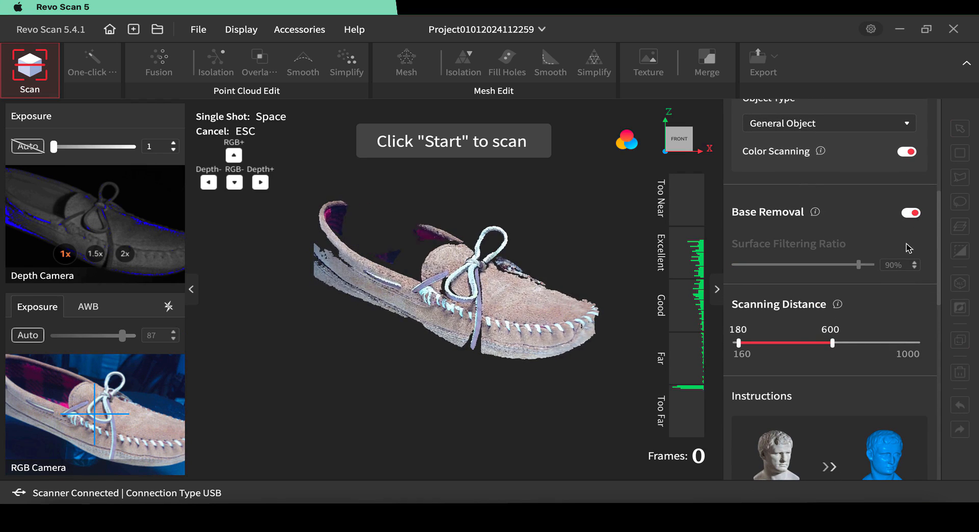
pyautogui.moveTo(832, 342); pyautogui.dragTo(740, 343)
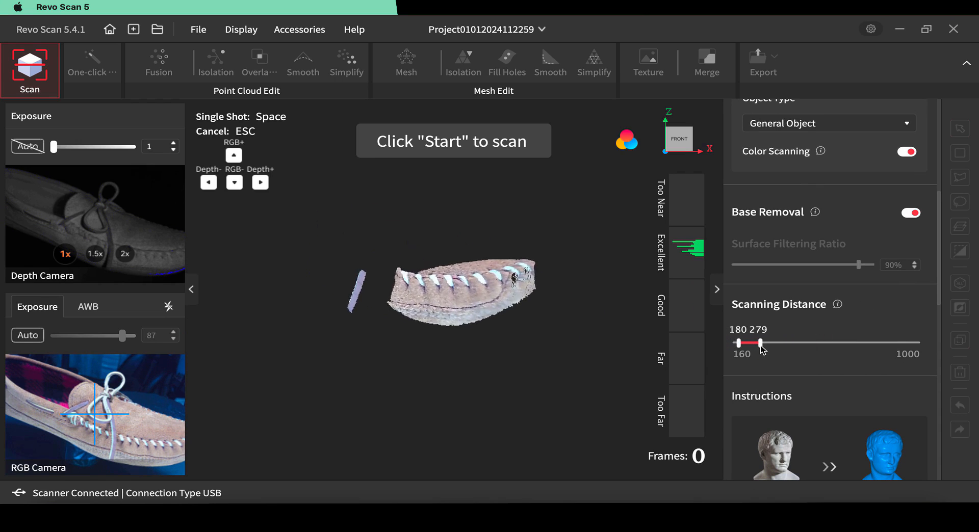
pyautogui.moveTo(762, 349); pyautogui.dragTo(840, 347)
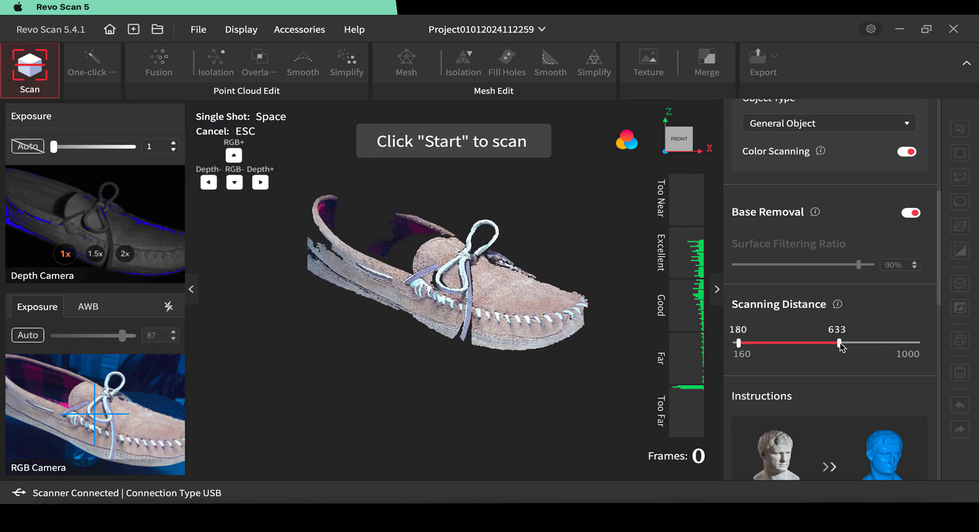
pyautogui.moveTo(839, 345)
pyautogui.mouseDown()
pyautogui.moveTo(923, 347)
pyautogui.moveTo(832, 345)
pyautogui.mouseUp()
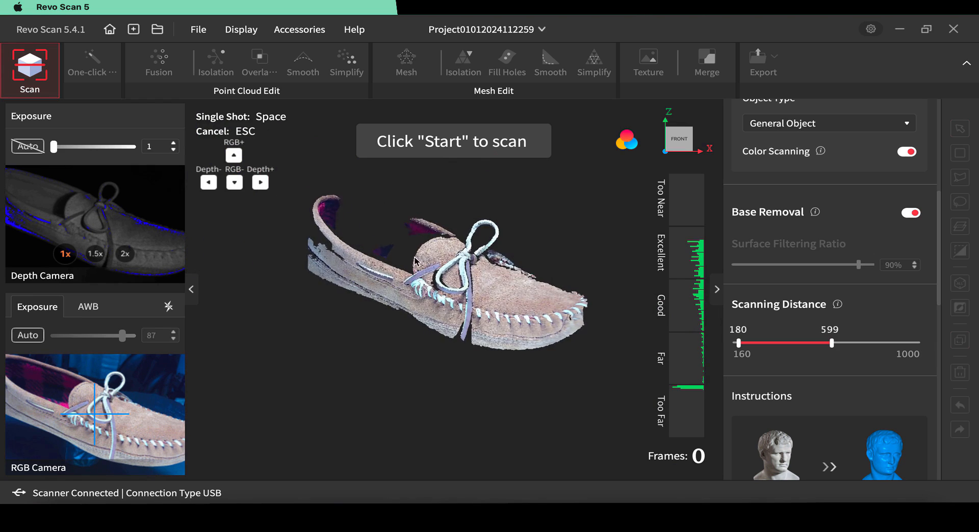
# Step: Switch the RGB camera from automatic to manual exposure and lower the exposure to 29
pyautogui.click(33, 338)
pyautogui.click(28, 340)
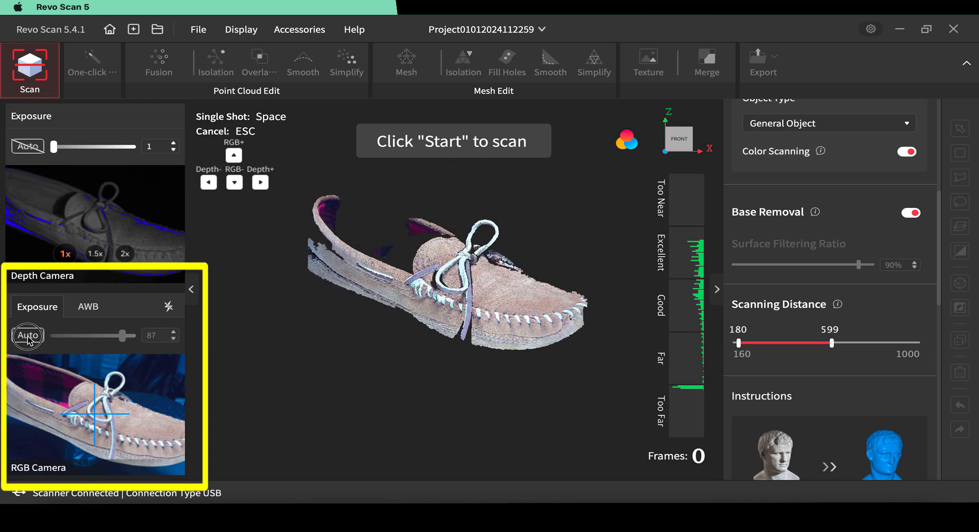
pyautogui.click(28, 340)
pyautogui.click(28, 339)
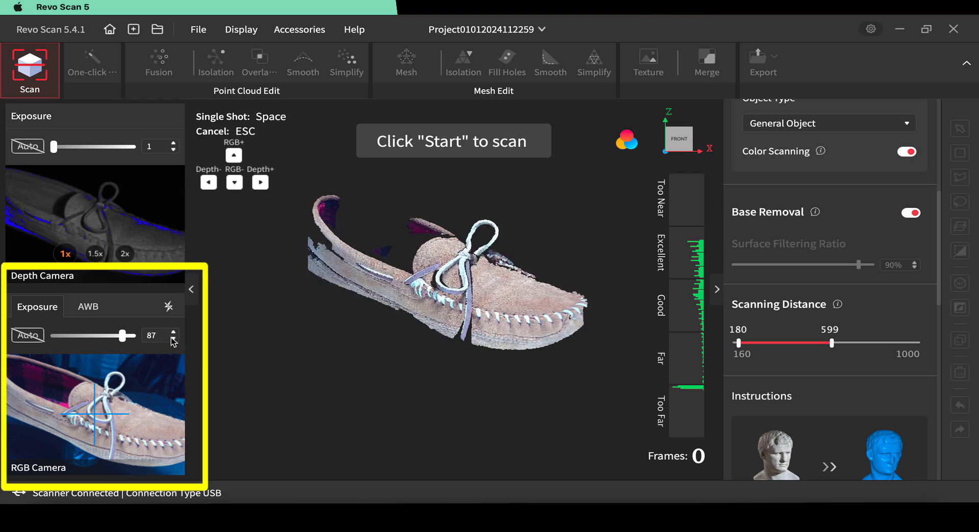
pyautogui.moveTo(122, 335); pyautogui.dragTo(77, 344)
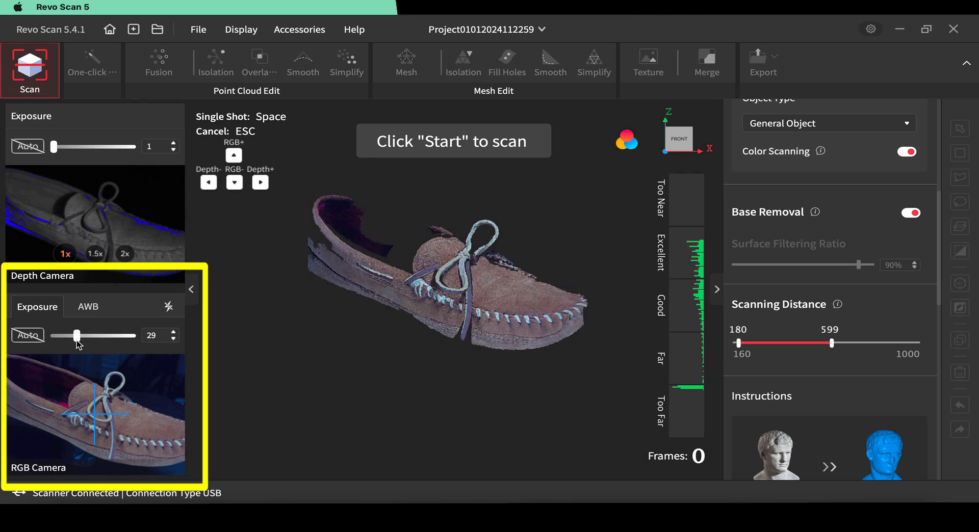
# Step: Raise the RGB camera's manual exposure in single increments to 40
pyautogui.click(173, 332)
pyautogui.click(174, 332)
pyautogui.click(174, 332)
pyautogui.click(173, 332)
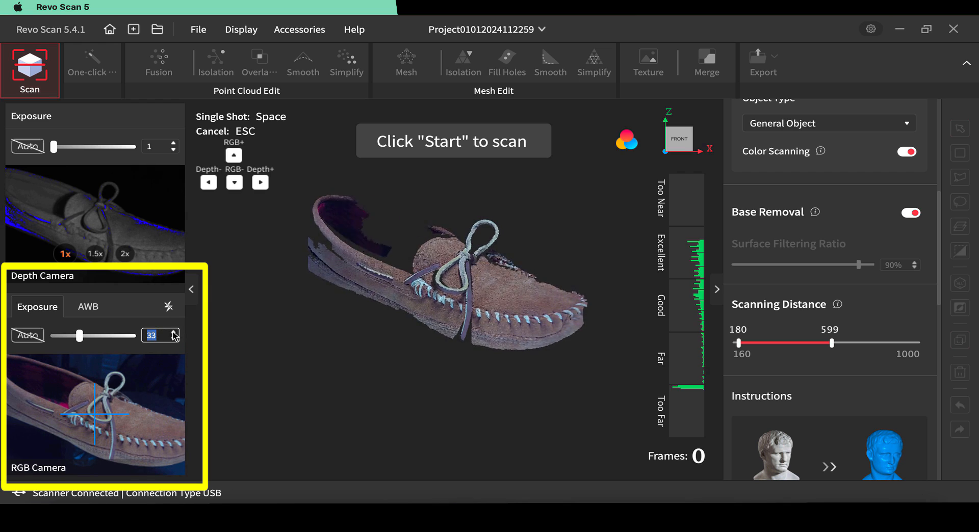
pyautogui.click(173, 332)
pyautogui.click(174, 332)
pyautogui.click(173, 332)
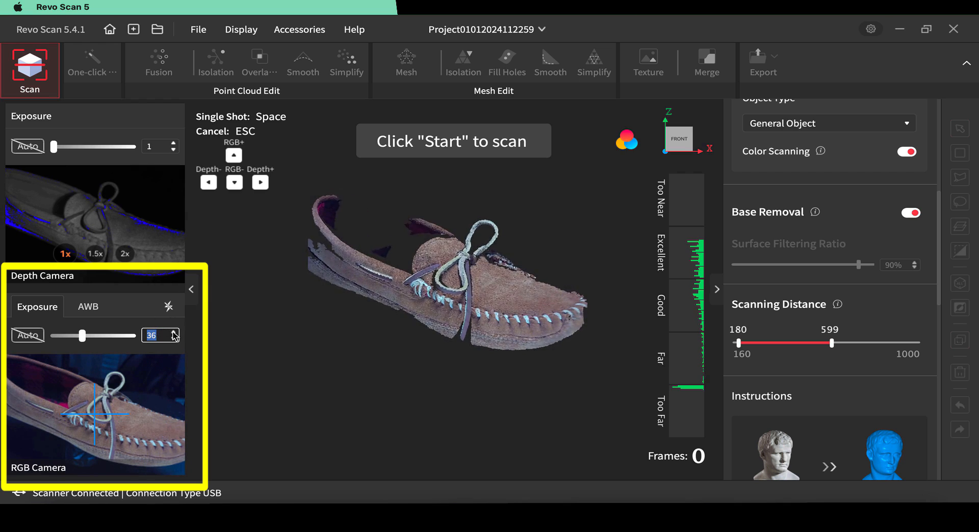
pyautogui.click(174, 332)
pyautogui.click(173, 332)
pyautogui.click(174, 332)
pyautogui.click(173, 332)
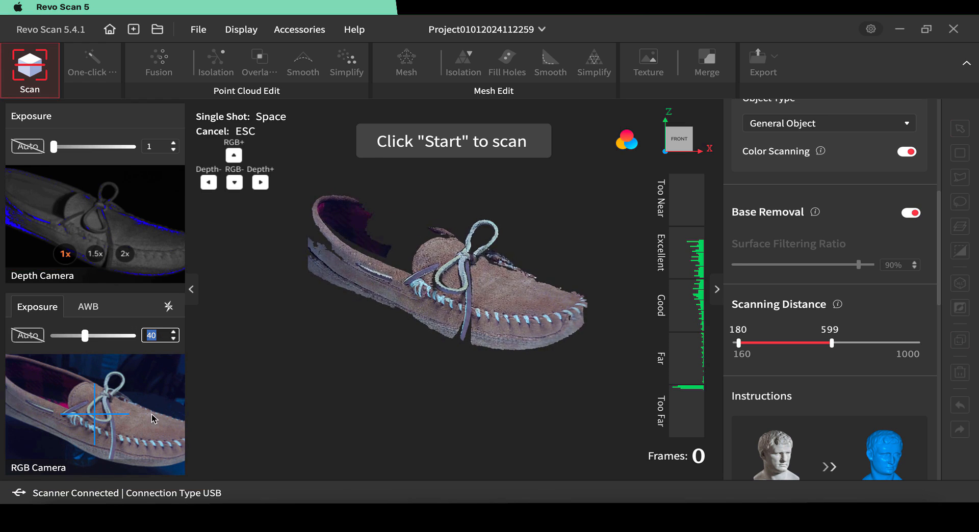
# Step: Switch the depth camera's exposure to automatic
pyautogui.click(28, 147)
pyautogui.click(28, 148)
pyautogui.click(33, 147)
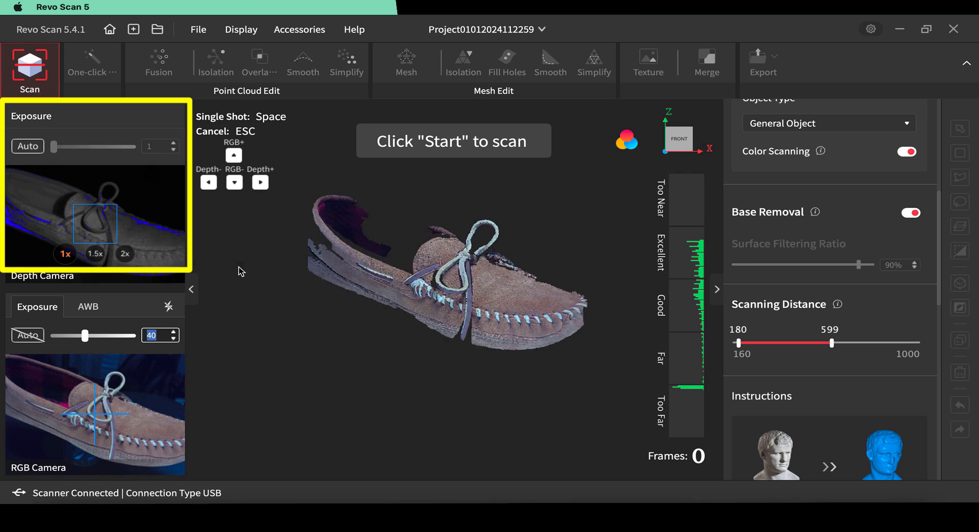
# Step: Try the depth camera's 1.5x and 2x zoom levels, and return to 1x
pyautogui.click(96, 255)
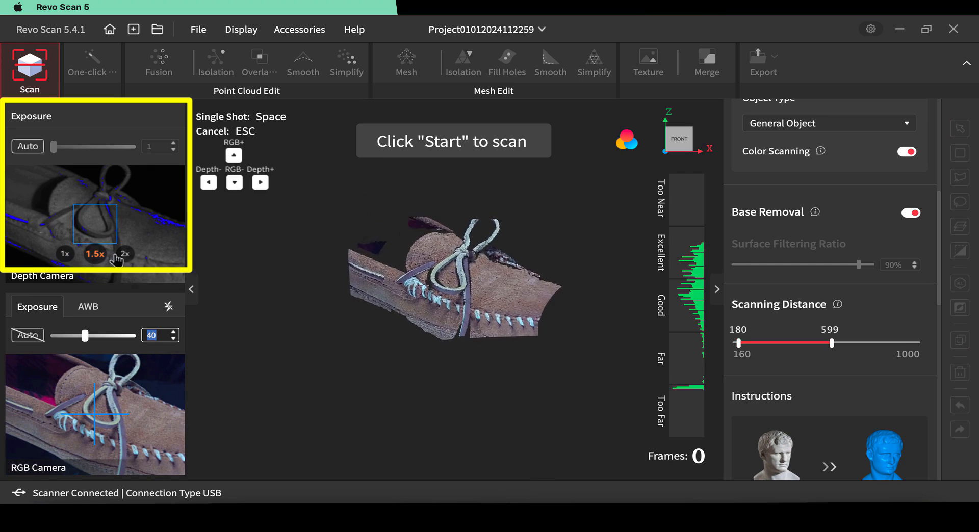
pyautogui.click(125, 255)
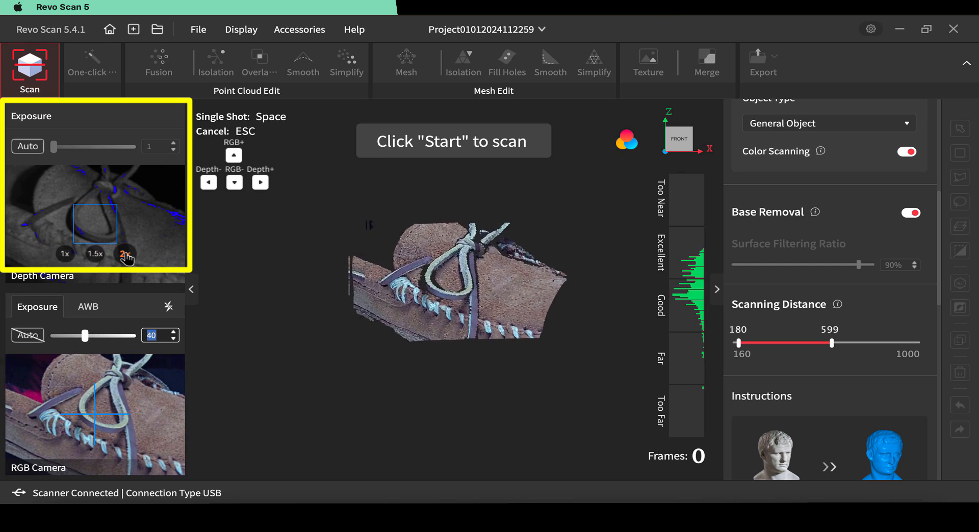
pyautogui.click(65, 254)
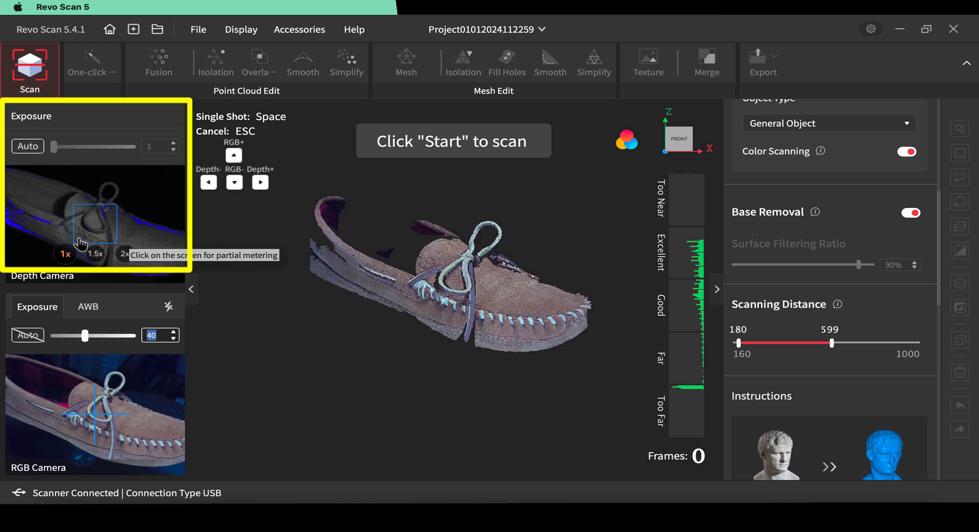
# Step: Try manual depth camera exposure at 10 and at 1, and return to automatic exposure
pyautogui.click(29, 147)
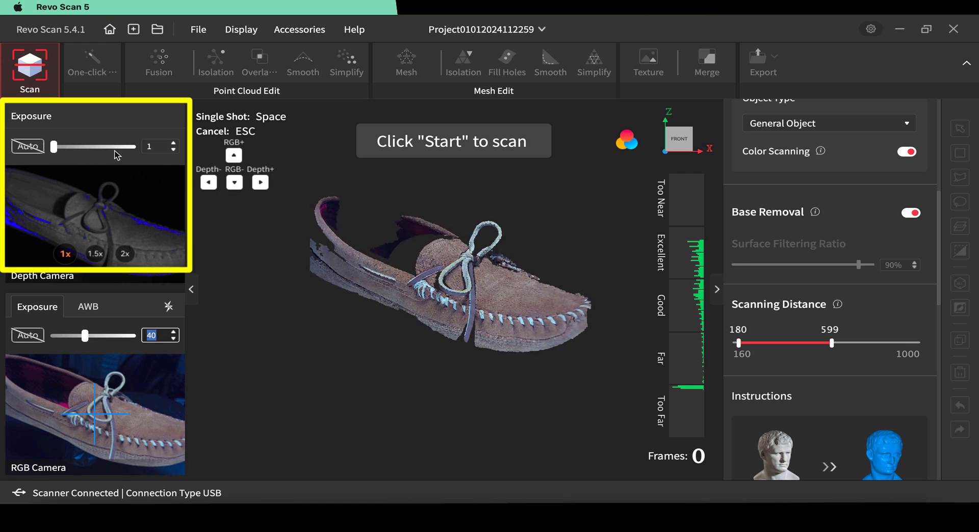
pyautogui.moveTo(56, 151); pyautogui.dragTo(149, 156)
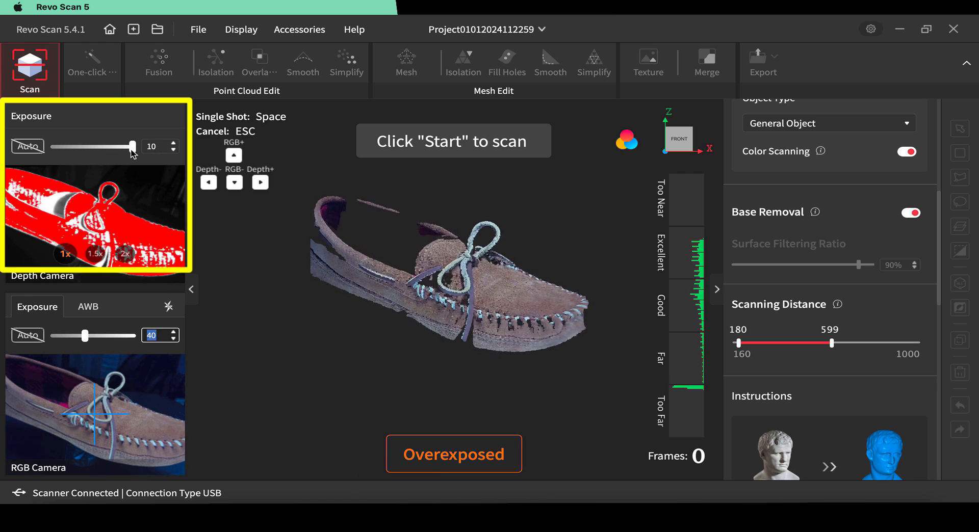
pyautogui.moveTo(132, 147); pyautogui.dragTo(38, 149)
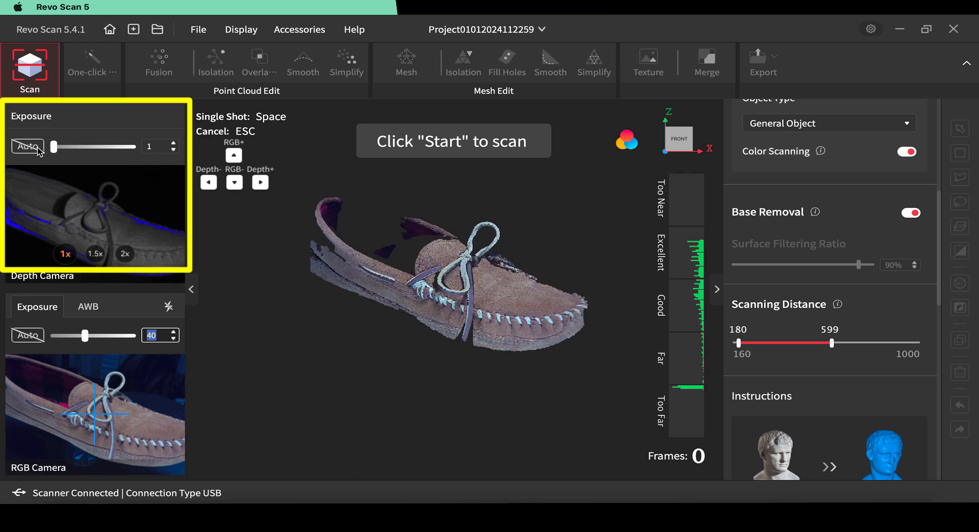
pyautogui.click(38, 148)
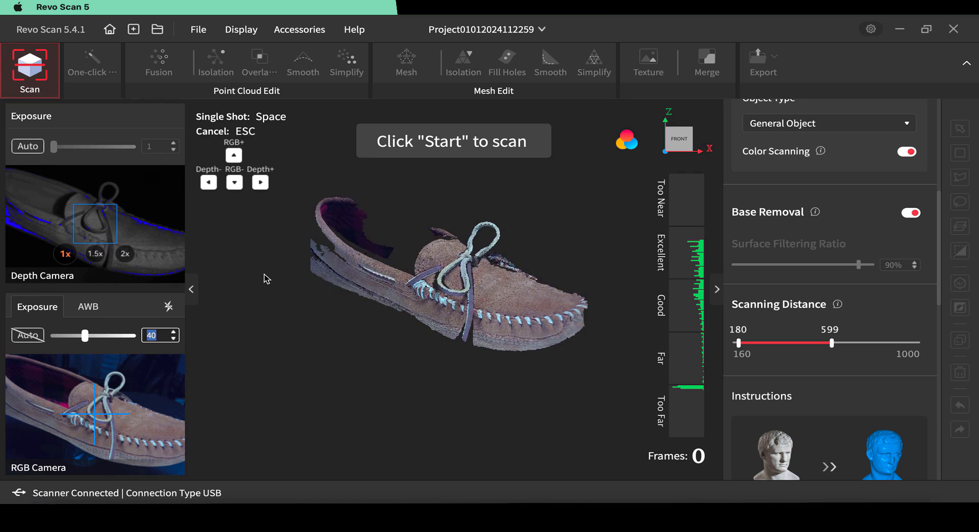
# Step: Capture five single-shot frames of the moccasin, turning it to a different angle between shots
pyautogui.scroll(5, 880, 305)
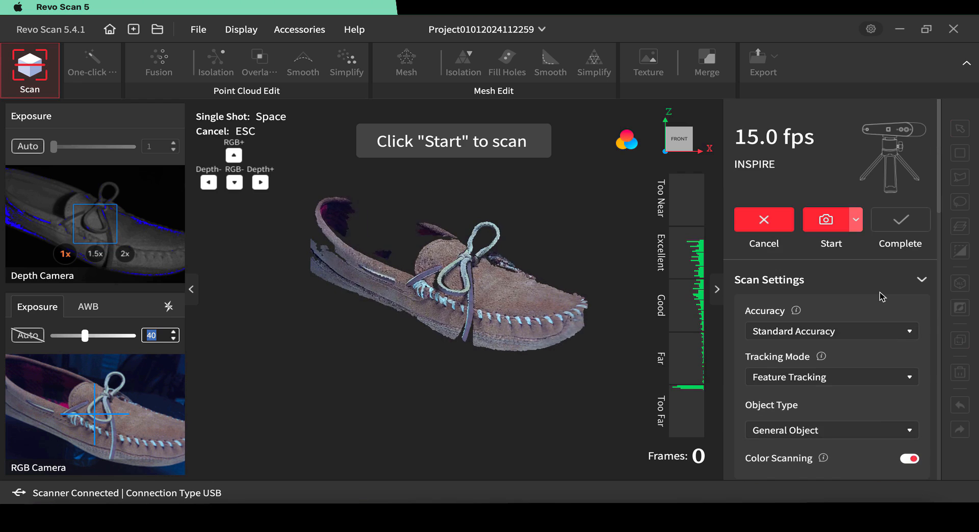
pyautogui.click(823, 227)
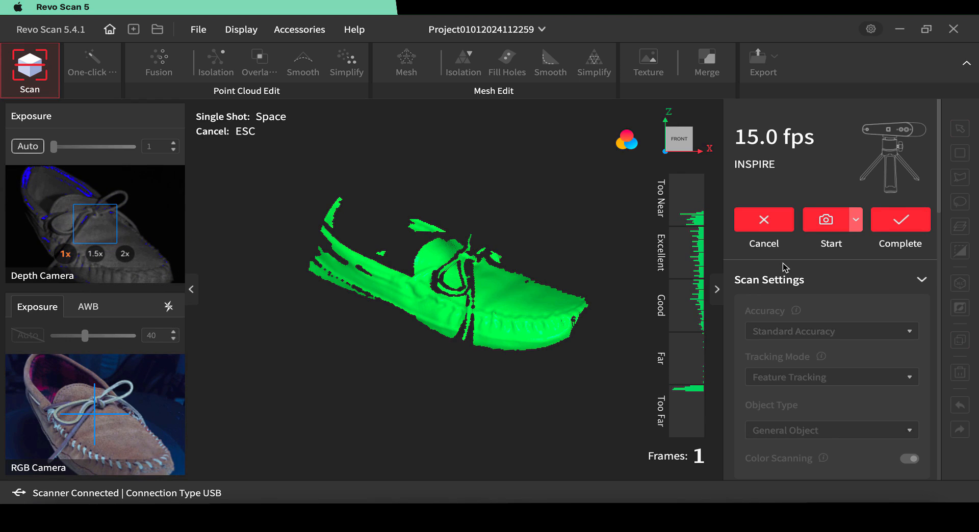
pyautogui.click(827, 221)
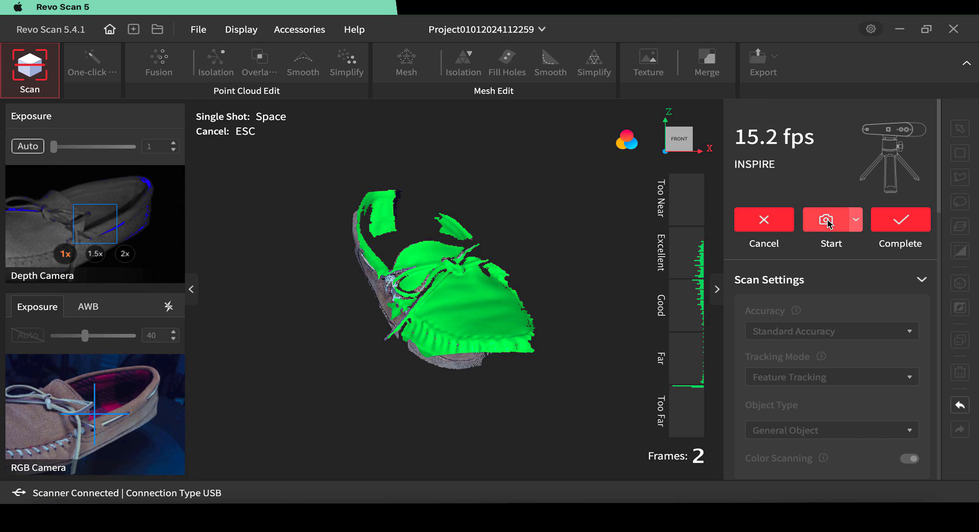
pyautogui.click(826, 221)
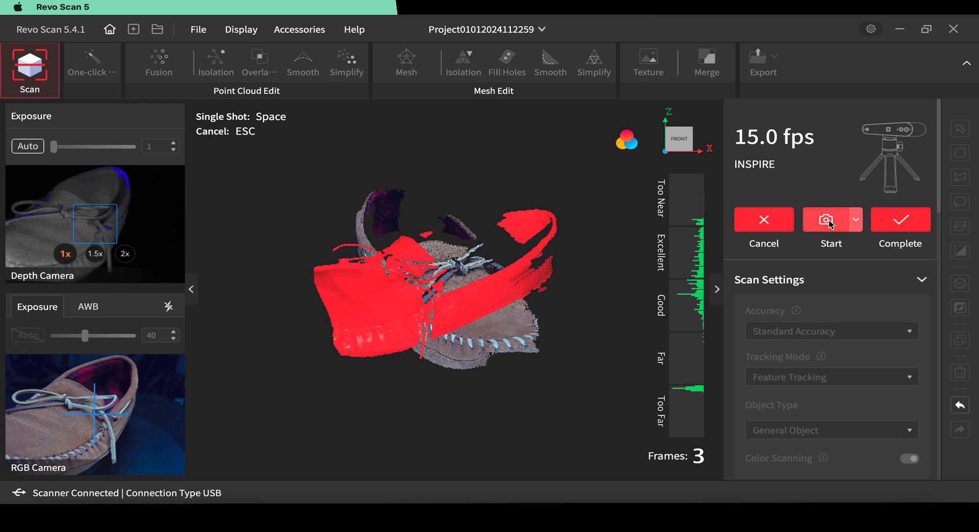
pyautogui.click(828, 222)
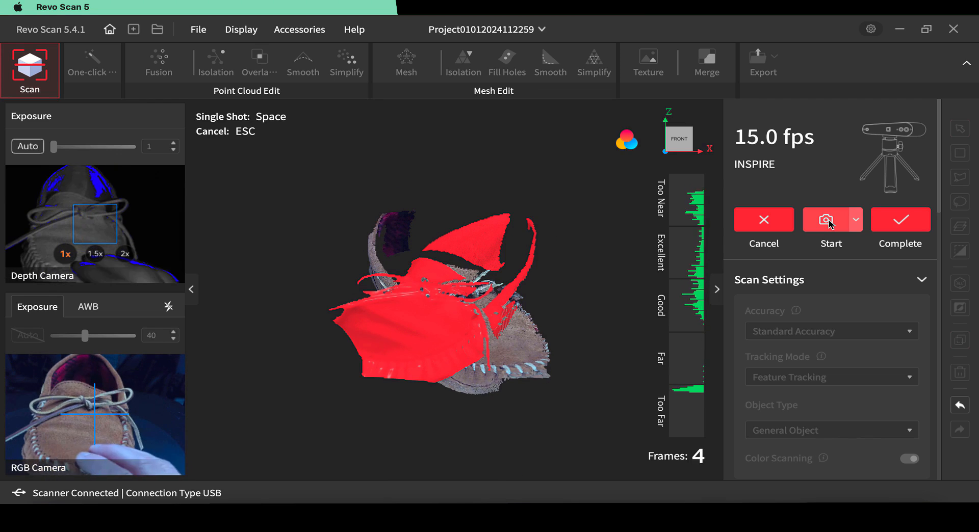
pyautogui.click(828, 222)
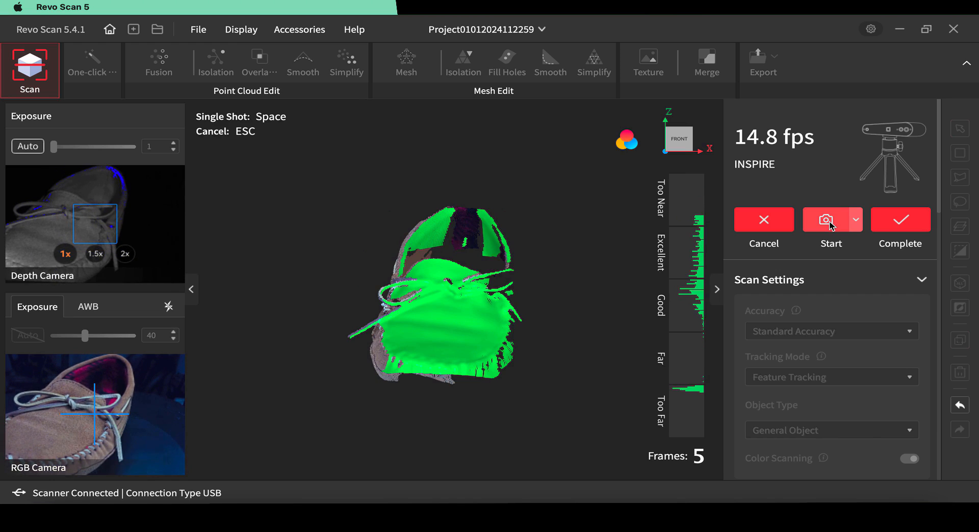
# Step: Capture more single-shot frames of the moccasin, covering its front and side from slightly different angles
pyautogui.click(827, 221)
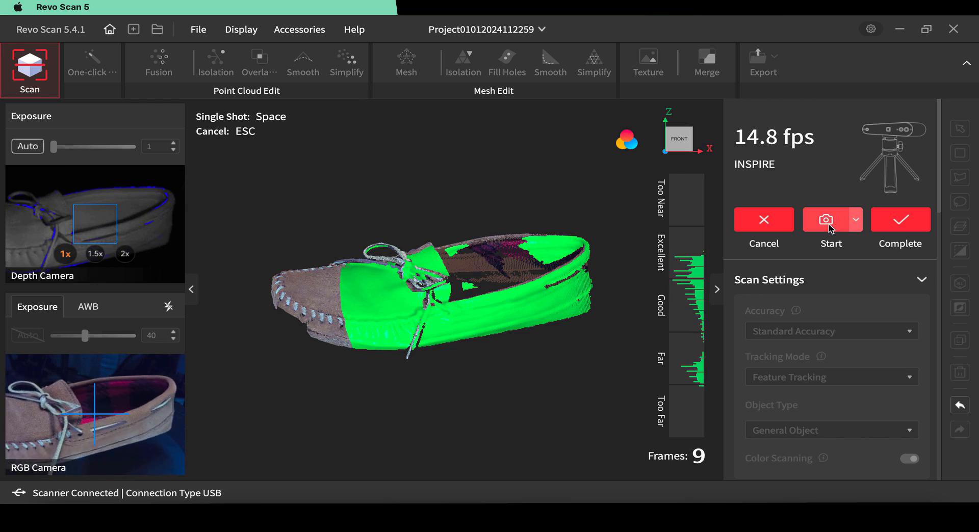
pyautogui.click(830, 228)
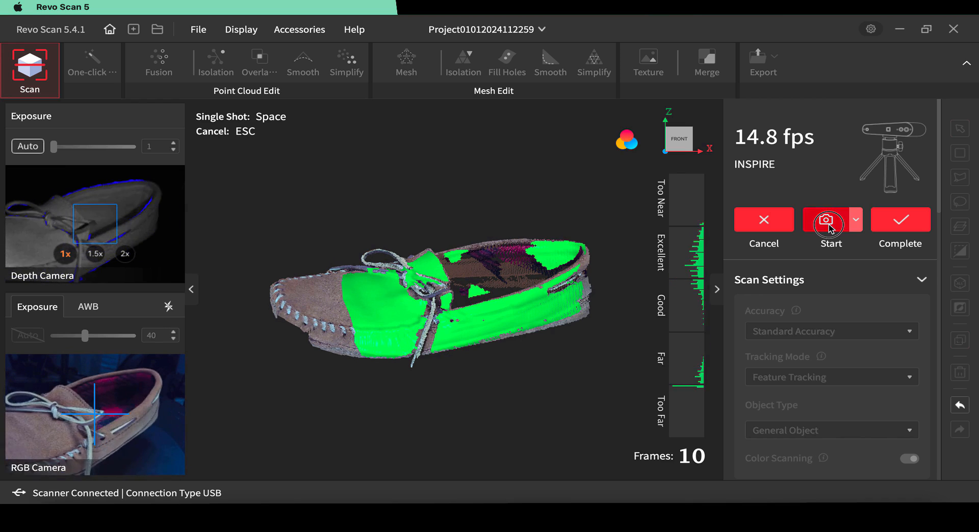
pyautogui.click(830, 228)
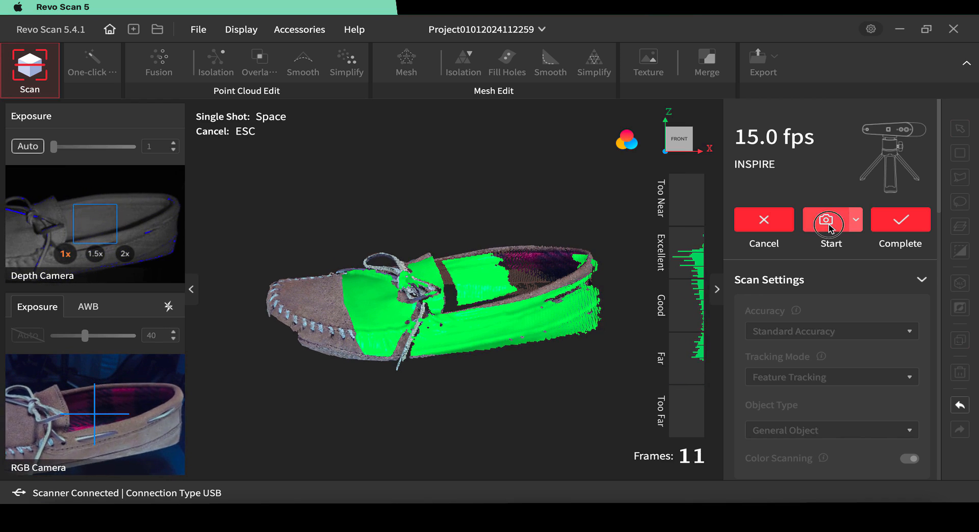
pyautogui.click(831, 227)
pyautogui.click(830, 228)
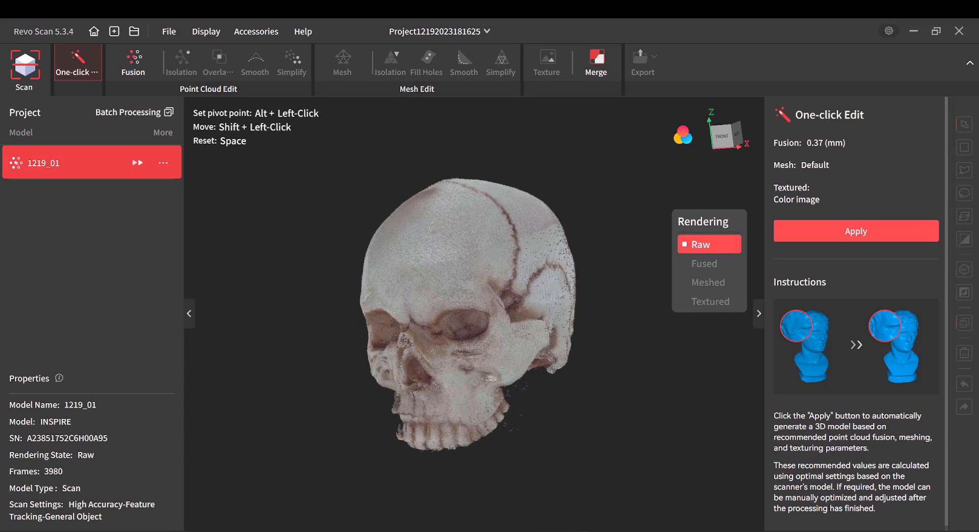
# Step: Fuse the raw skull scan 1219_01 using the Advanced fusing method and a 0.20 mm point distance
pyautogui.scroll(5, 459, 314)
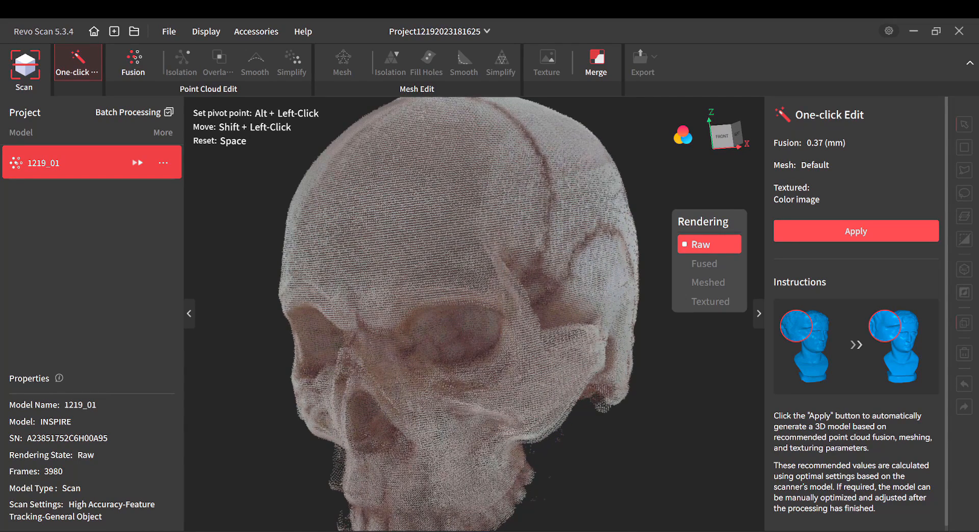
pyautogui.keyDown('shift'); pyautogui.moveTo(459, 314); pyautogui.dragTo(510, 176); pyautogui.keyUp('shift')
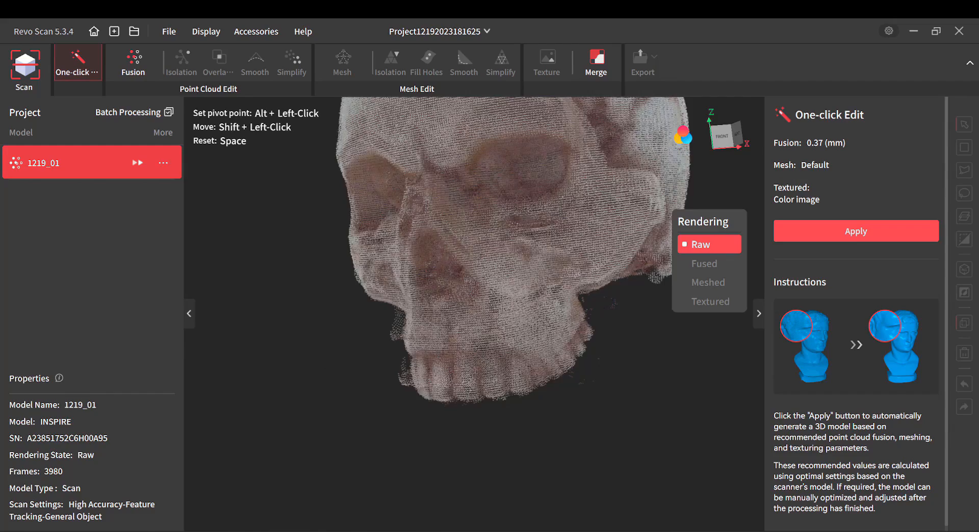
pyautogui.moveTo(510, 286); pyautogui.dragTo(528, 253)
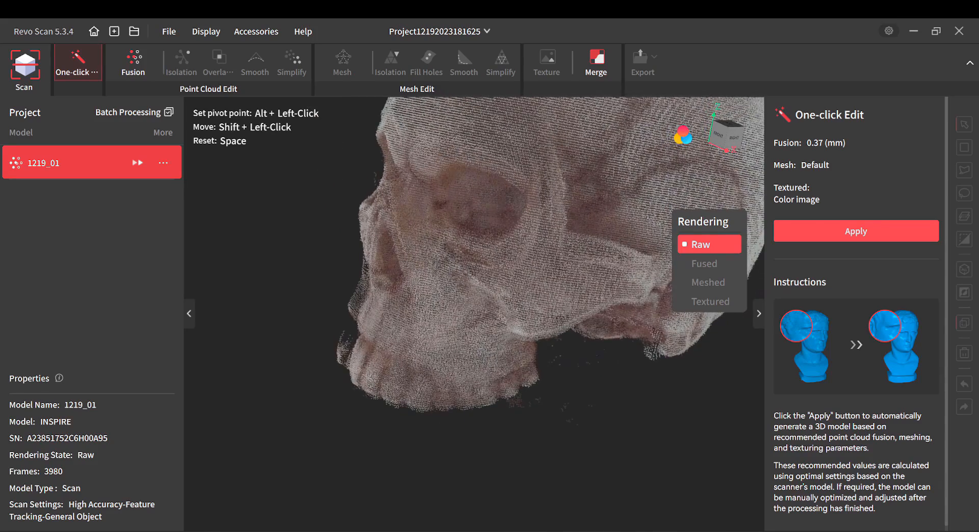
pyautogui.scroll(-5, 474, 315)
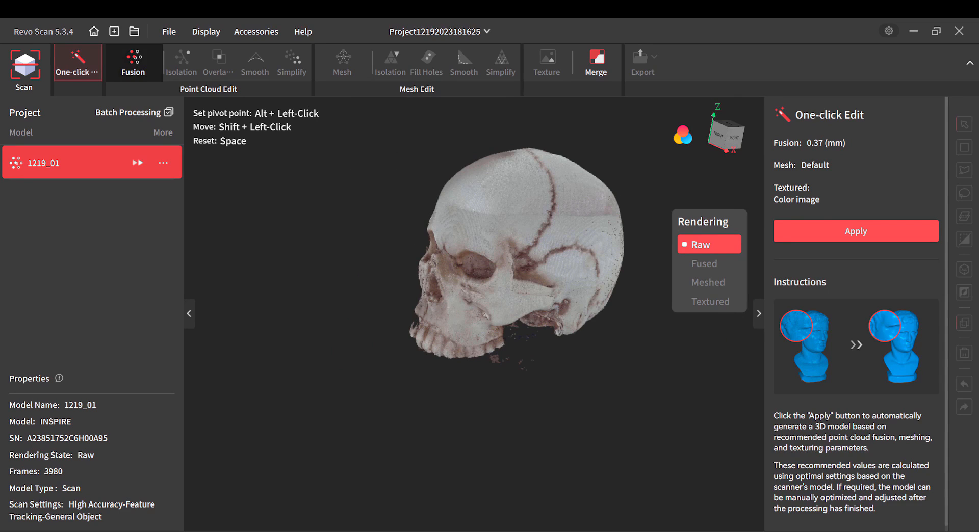
pyautogui.click(133, 62)
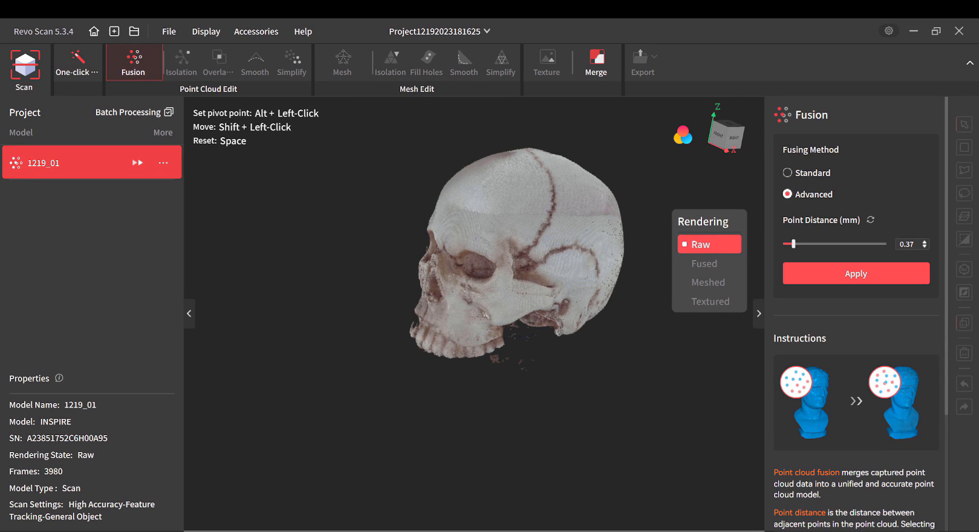
pyautogui.moveTo(794, 245); pyautogui.dragTo(784, 244)
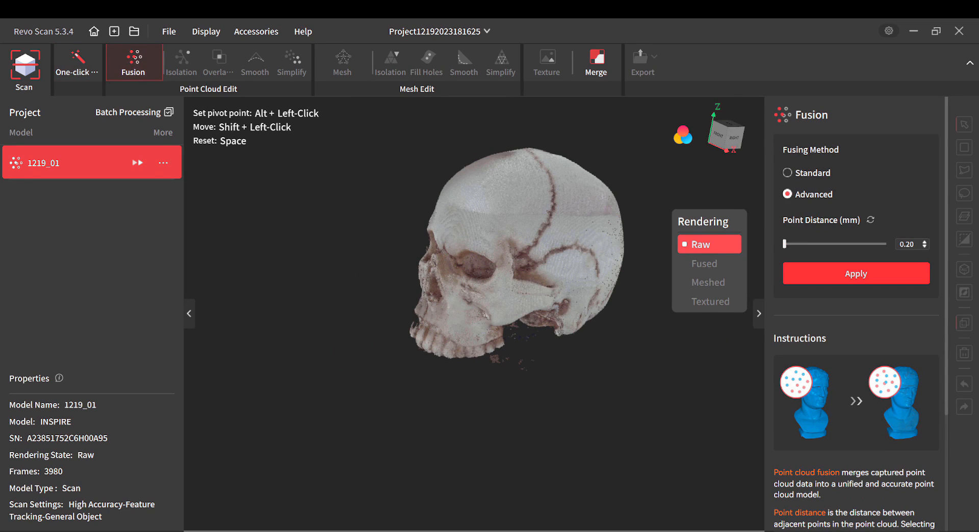
pyautogui.click(856, 273)
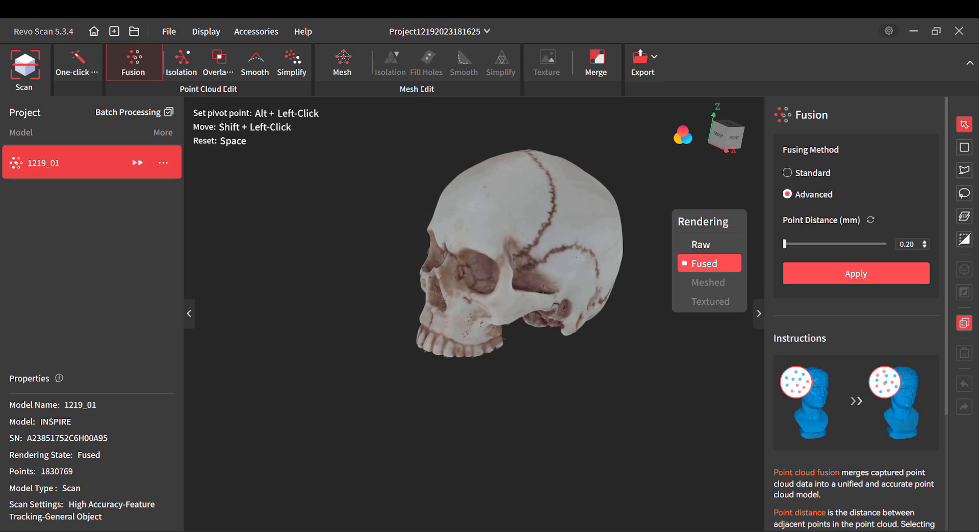
# Step: Detect isolated points in the fused skull point cloud at a 25% isolation rate and remove them
pyautogui.moveTo(479, 266); pyautogui.dragTo(556, 271)
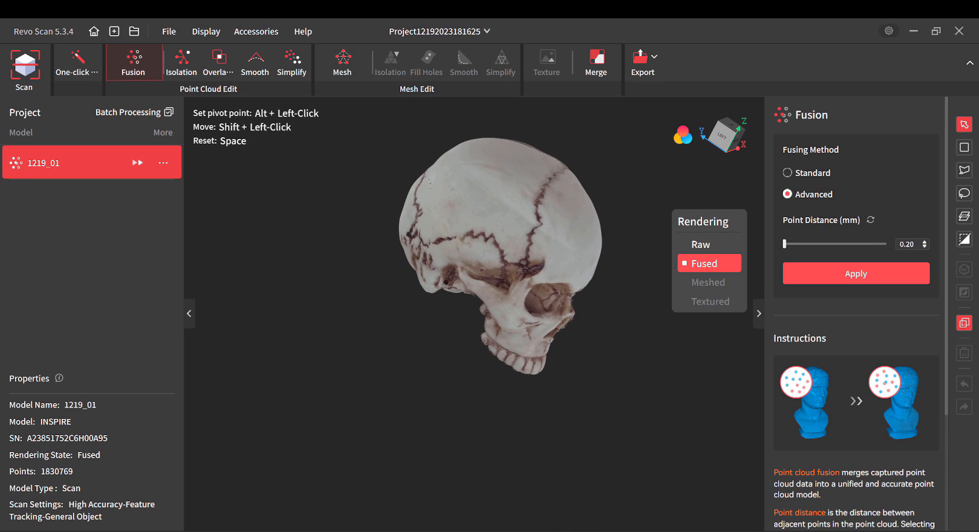
pyautogui.press('space')
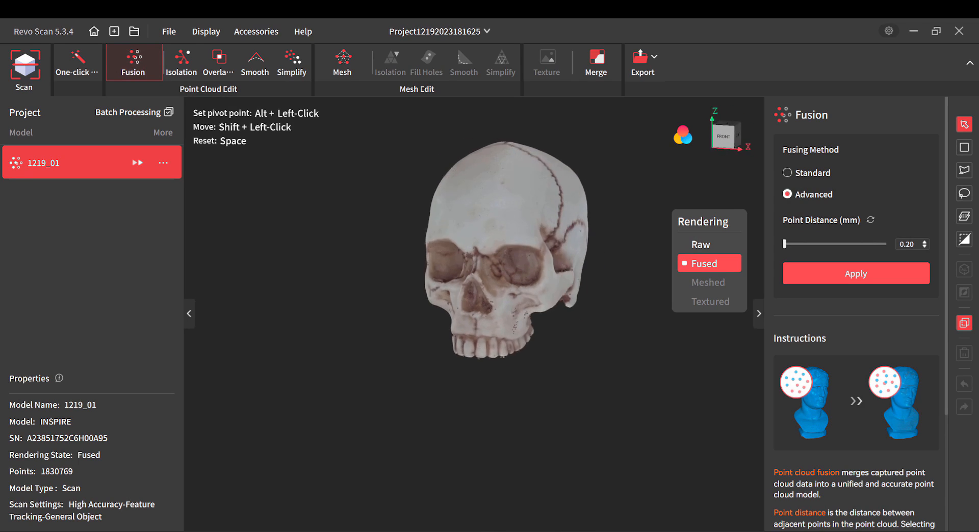
pyautogui.moveTo(502, 255); pyautogui.dragTo(457, 280)
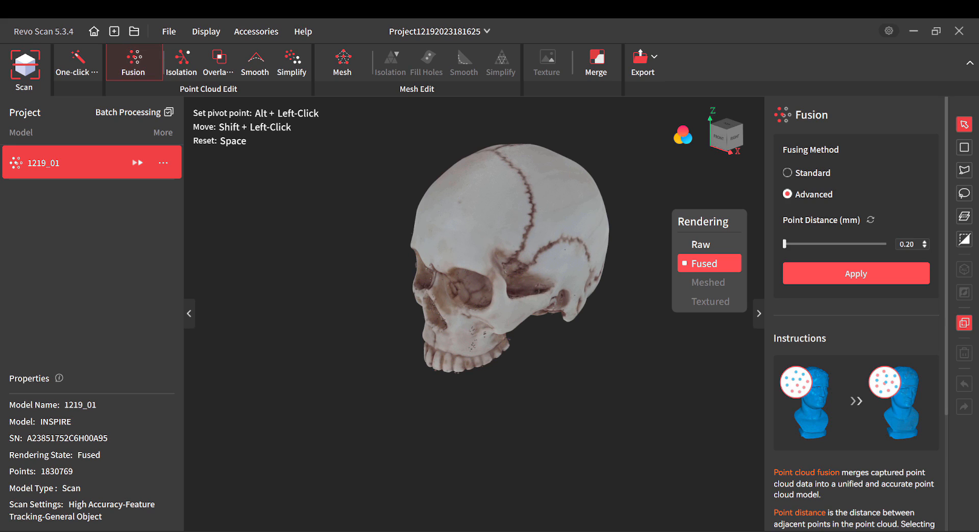
pyautogui.click(181, 61)
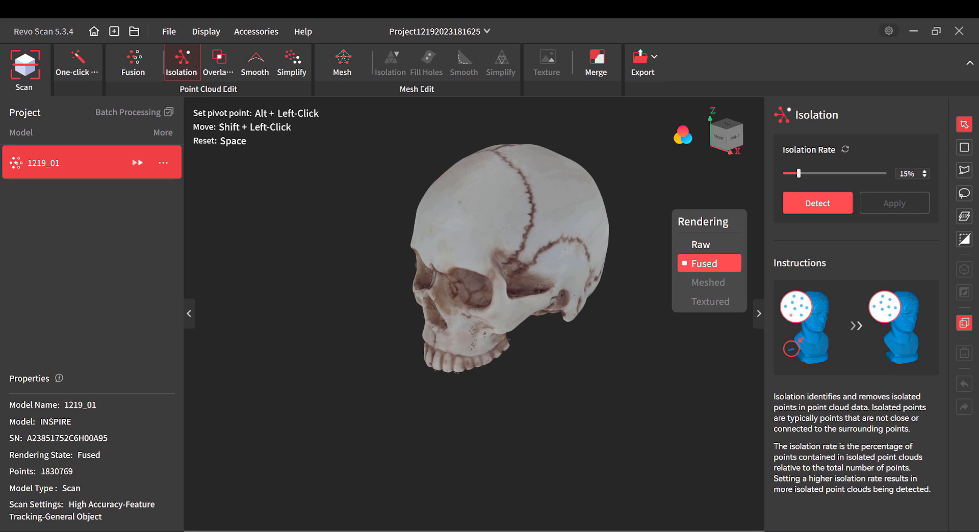
pyautogui.moveTo(799, 173); pyautogui.dragTo(807, 174)
pyautogui.click(817, 203)
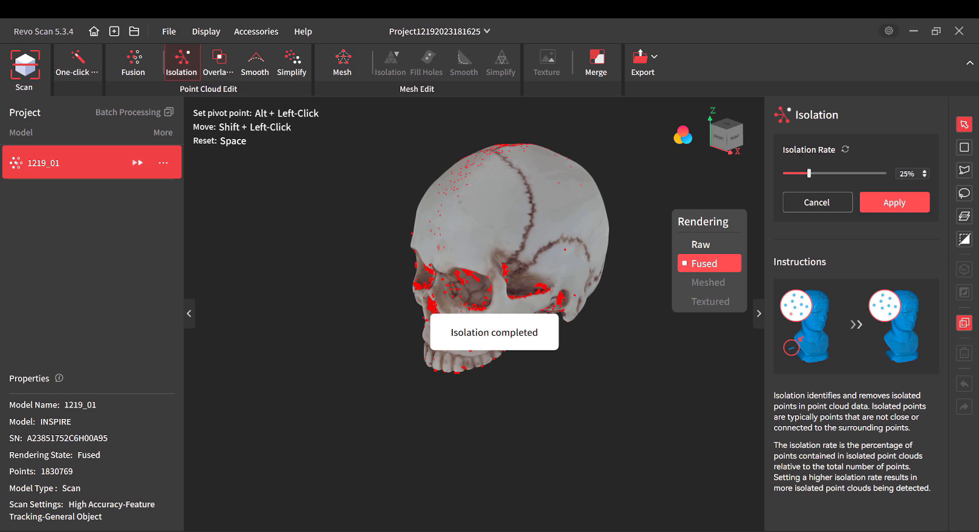
pyautogui.moveTo(510, 296); pyautogui.dragTo(380, 276)
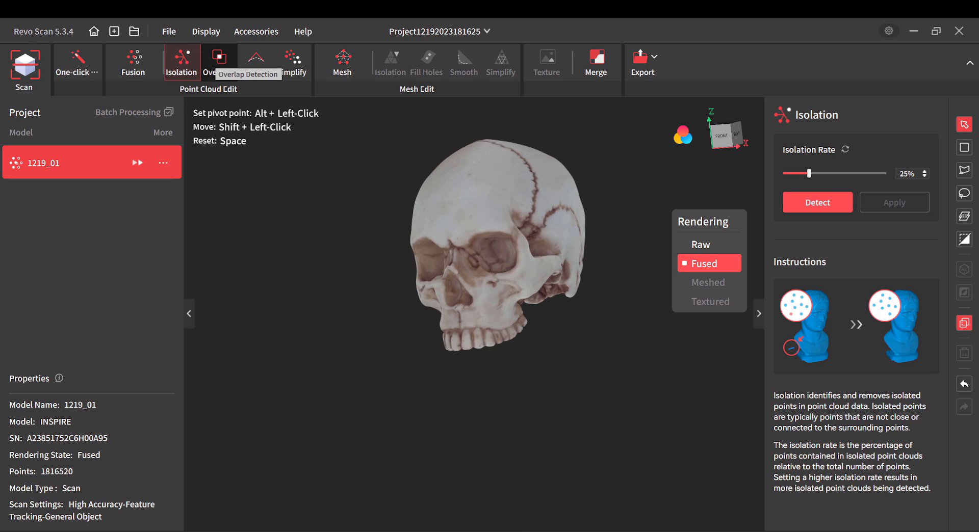
# Step: Detect overlapping points in the skull point cloud at a 0.43 mm overlap distance and remove them
pyautogui.click(219, 60)
pyautogui.click(817, 203)
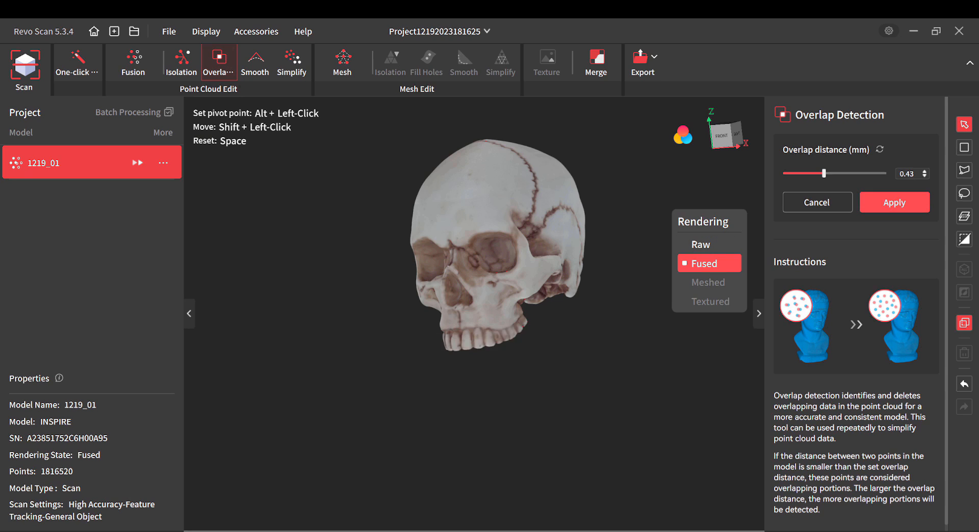
pyautogui.click(894, 203)
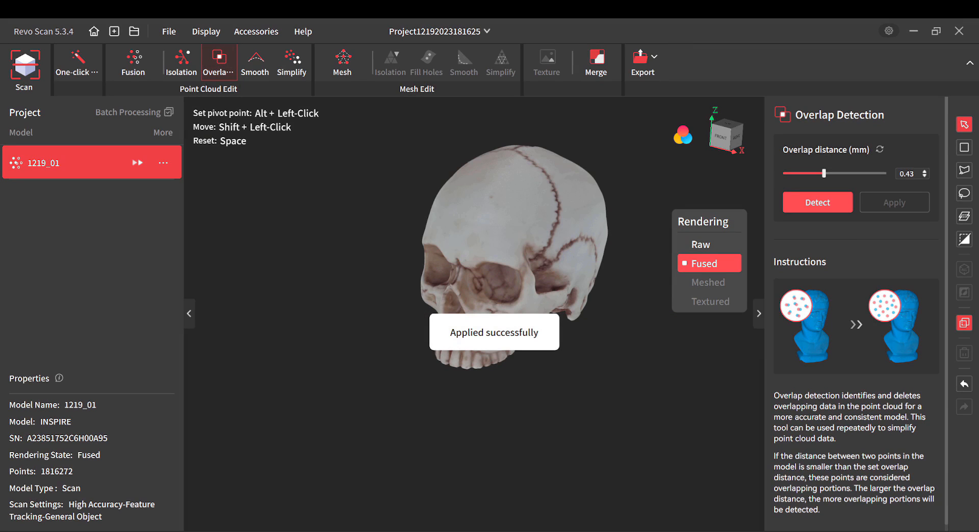
# Step: Smooth the skull point cloud with strength 10 and 10 repetitions
pyautogui.click(255, 63)
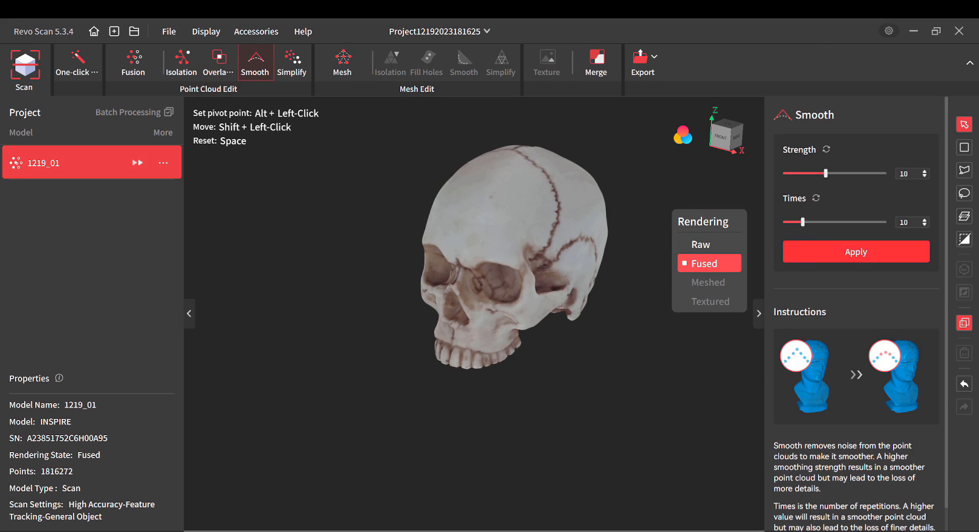
pyautogui.click(856, 252)
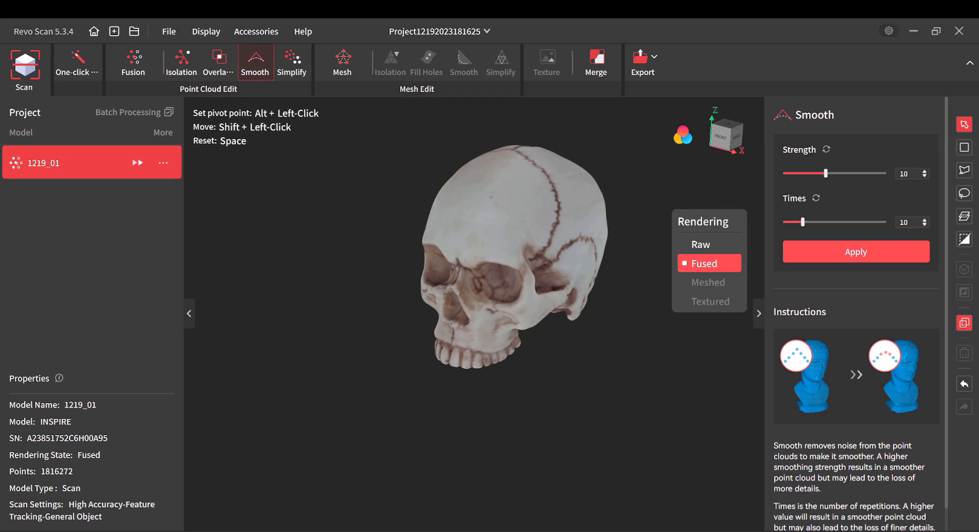
pyautogui.moveTo(509, 326); pyautogui.dragTo(632, 219)
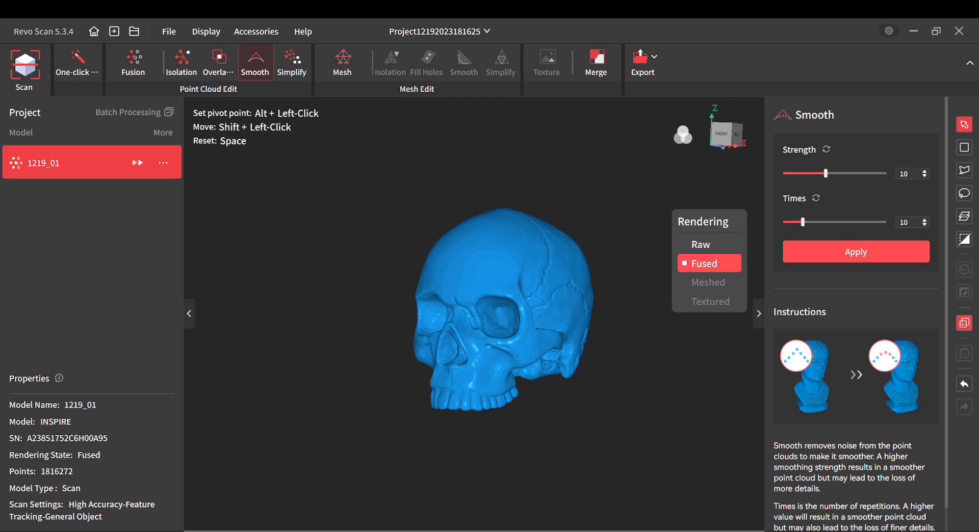
# Step: Mesh the skull point cloud at quality 6.0 with automatic hole filling turned off
pyautogui.click(342, 63)
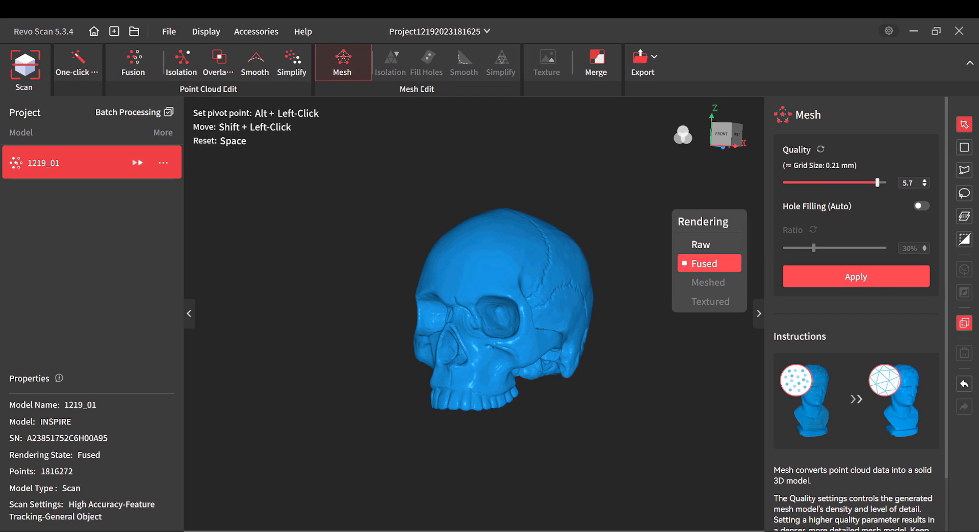
pyautogui.moveTo(878, 182); pyautogui.dragTo(885, 183)
pyautogui.click(857, 277)
pyautogui.click(921, 206)
pyautogui.click(922, 206)
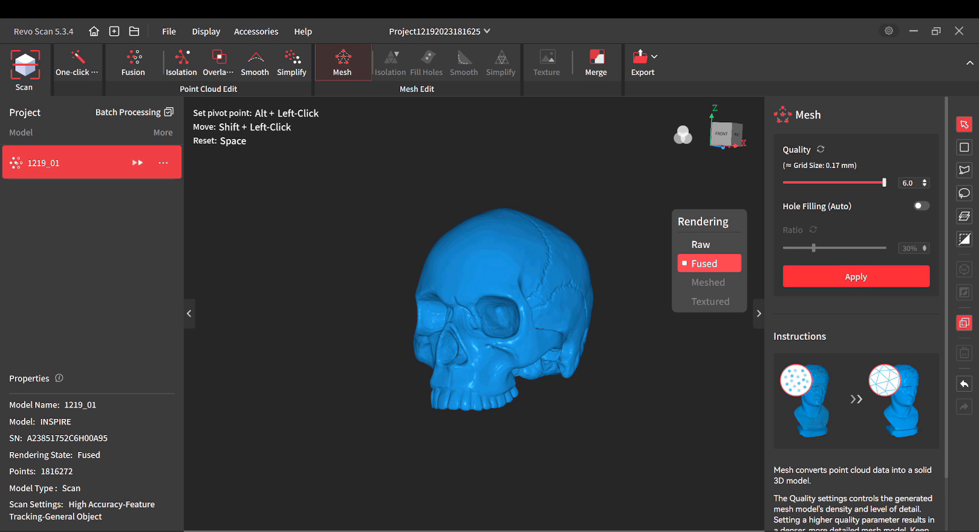
pyautogui.click(856, 276)
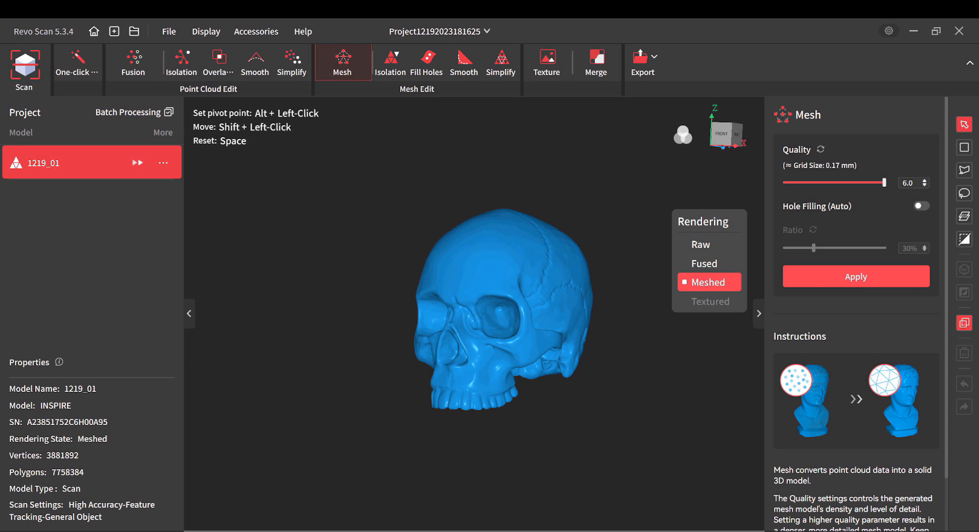
# Step: Detect the holes in the skull mesh with the Curved fill method
pyautogui.click(427, 63)
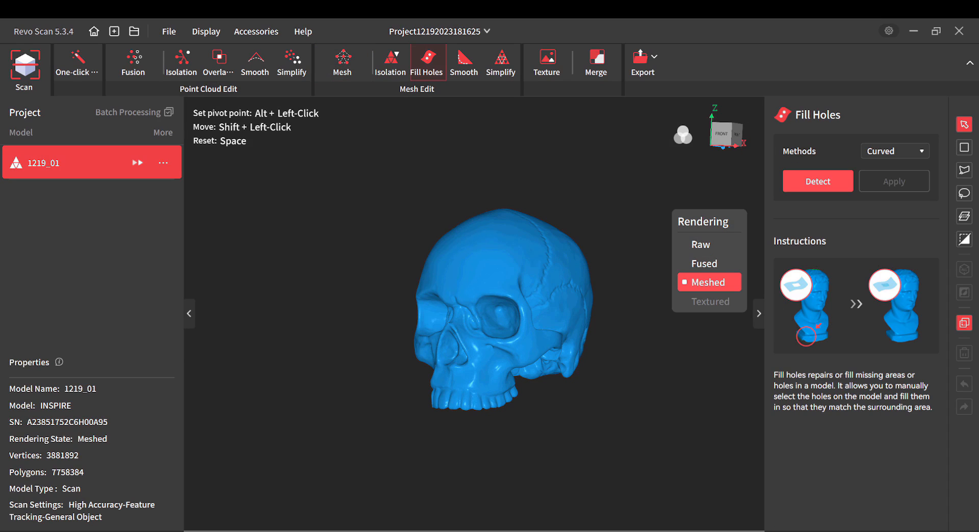
pyautogui.moveTo(515, 347); pyautogui.dragTo(405, 235)
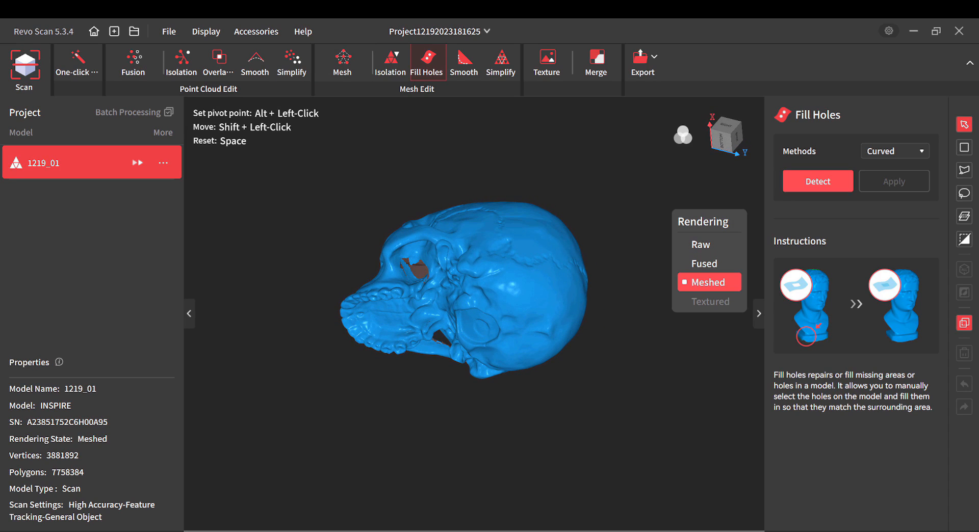
pyautogui.click(818, 181)
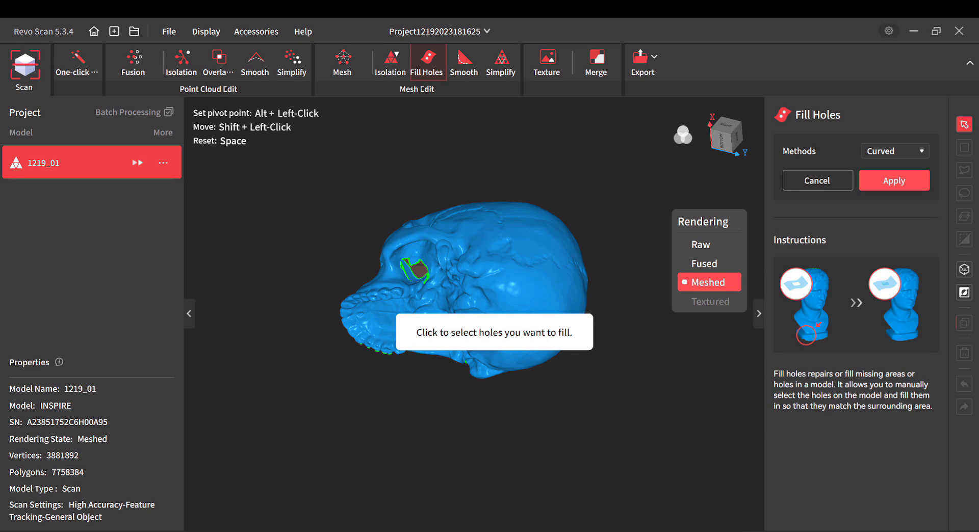
# Step: Examine the detected holes around the skull's sides, underside and teeth
pyautogui.moveTo(474, 275); pyautogui.dragTo(478, 324)
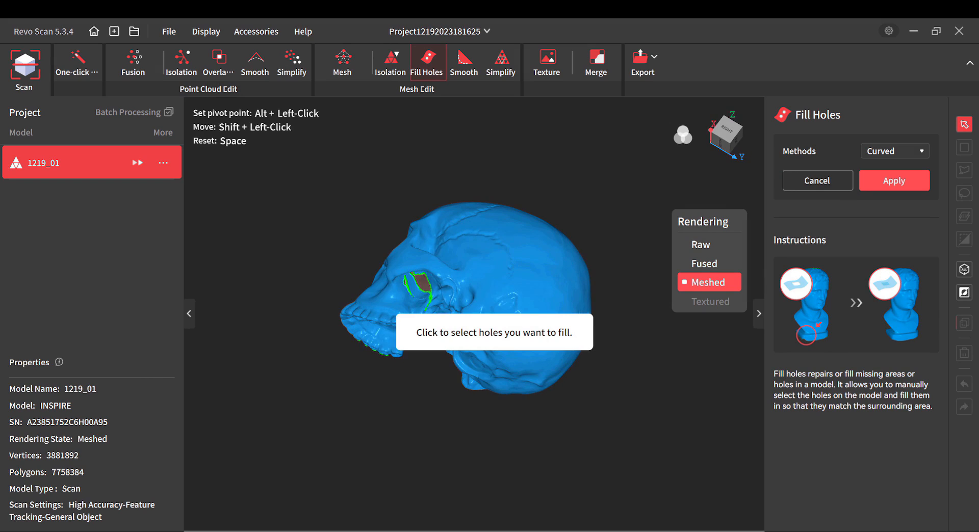
pyautogui.moveTo(449, 291); pyautogui.dragTo(515, 285)
pyautogui.moveTo(459, 342); pyautogui.dragTo(510, 281)
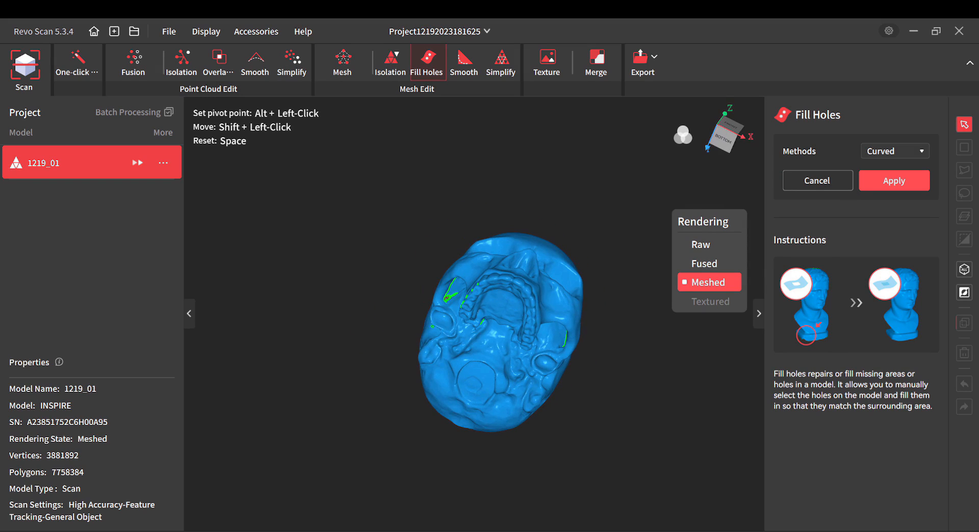
pyautogui.moveTo(448, 296); pyautogui.dragTo(501, 345)
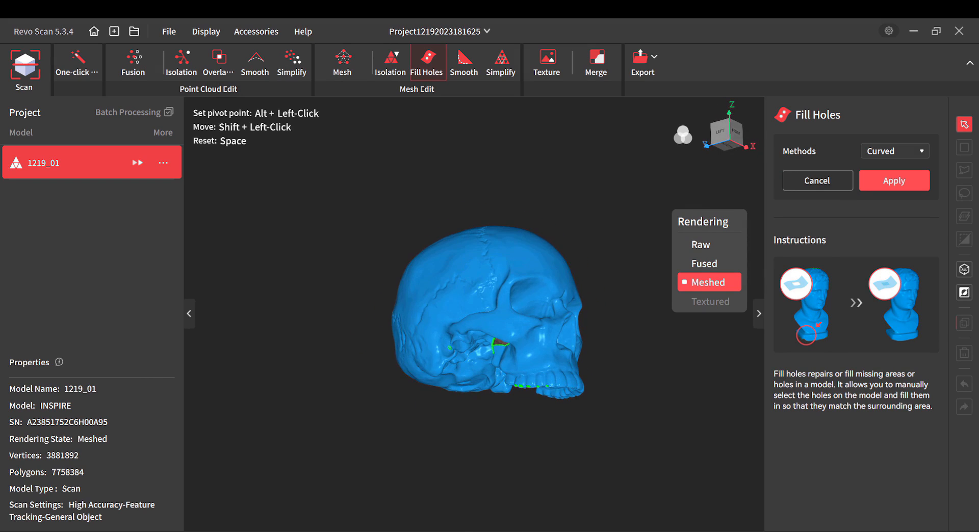
pyautogui.moveTo(479, 291); pyautogui.dragTo(514, 390)
pyautogui.scroll(-2, 462, 302)
pyautogui.scroll(10, 462, 302)
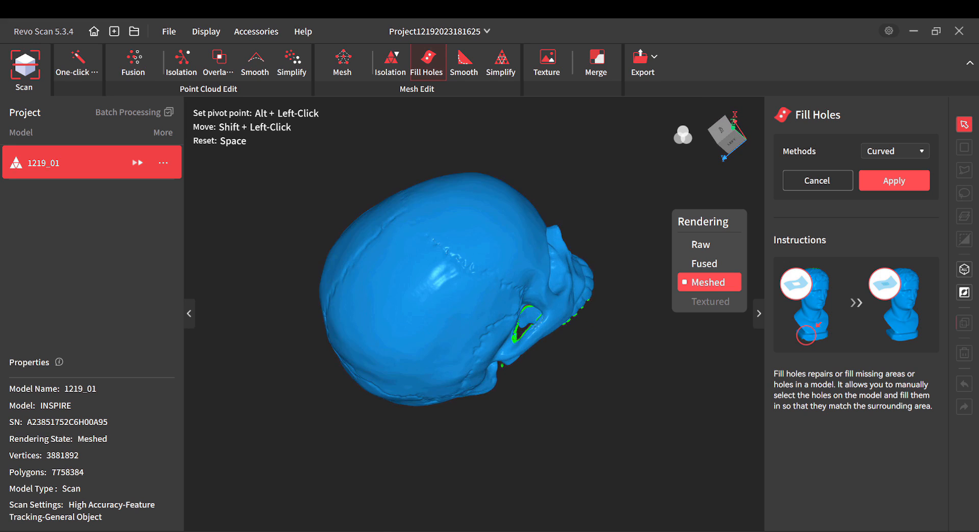
pyautogui.moveTo(490, 336); pyautogui.dragTo(406, 255)
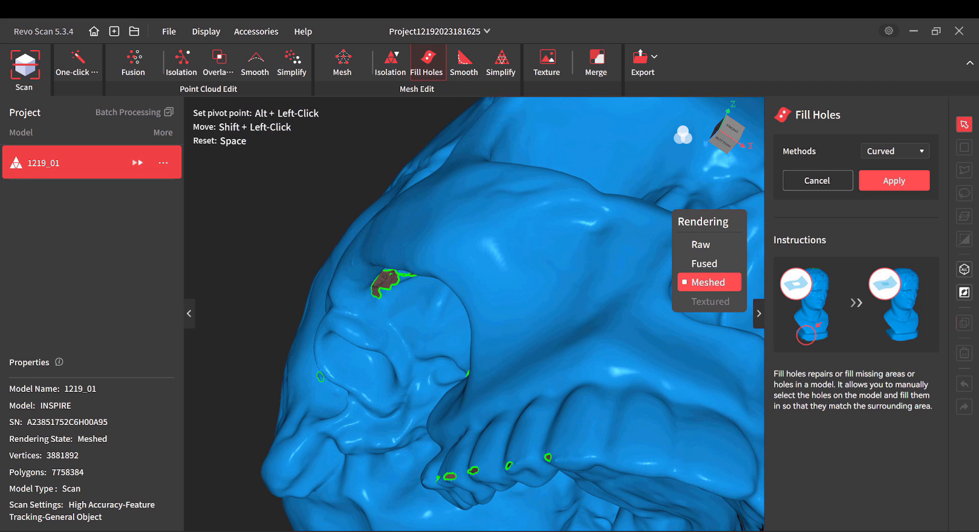
# Step: Select all detected holes in the skull mesh and fill them with the Curved method
pyautogui.click(963, 270)
pyautogui.scroll(3, 474, 314)
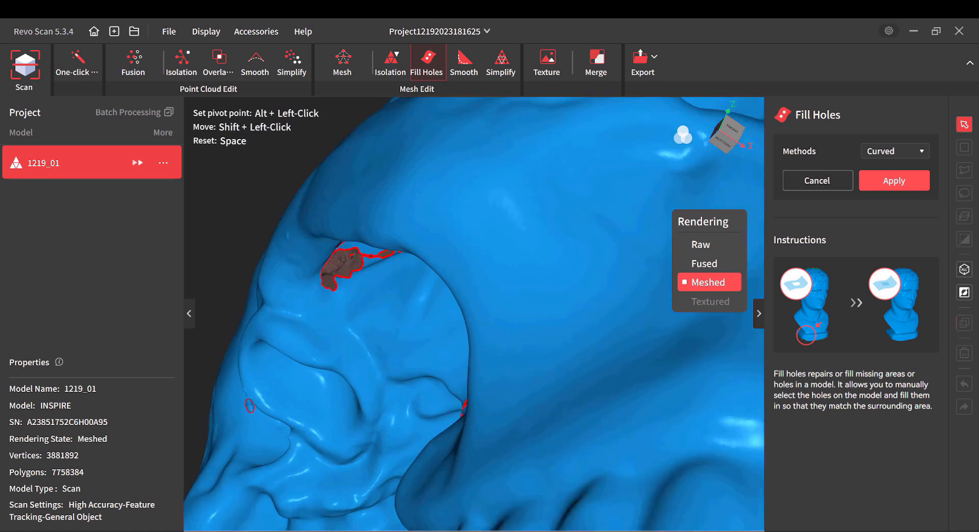
pyautogui.scroll(-4, 474, 313)
pyautogui.click(894, 181)
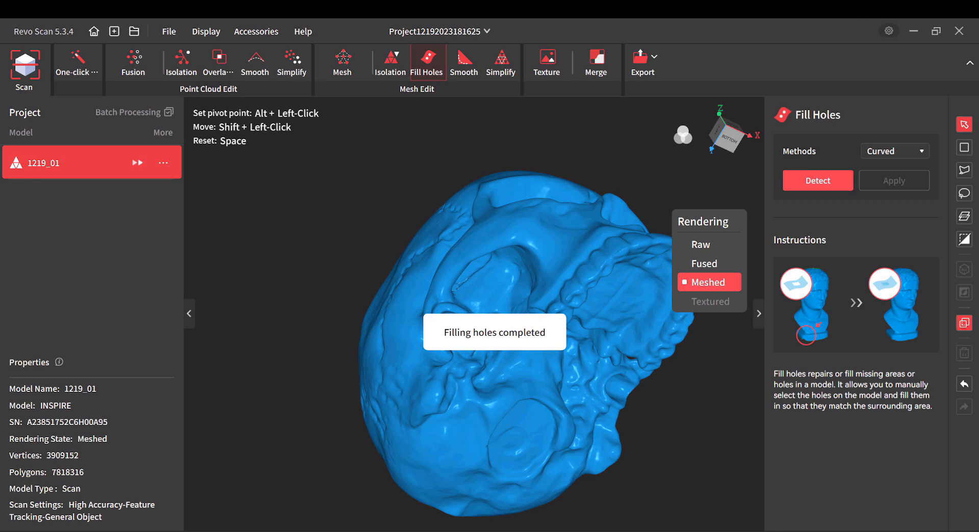
# Step: Smooth the skull mesh 3 times at strength 0.3, and simplify it with a 40% ratio
pyautogui.click(463, 64)
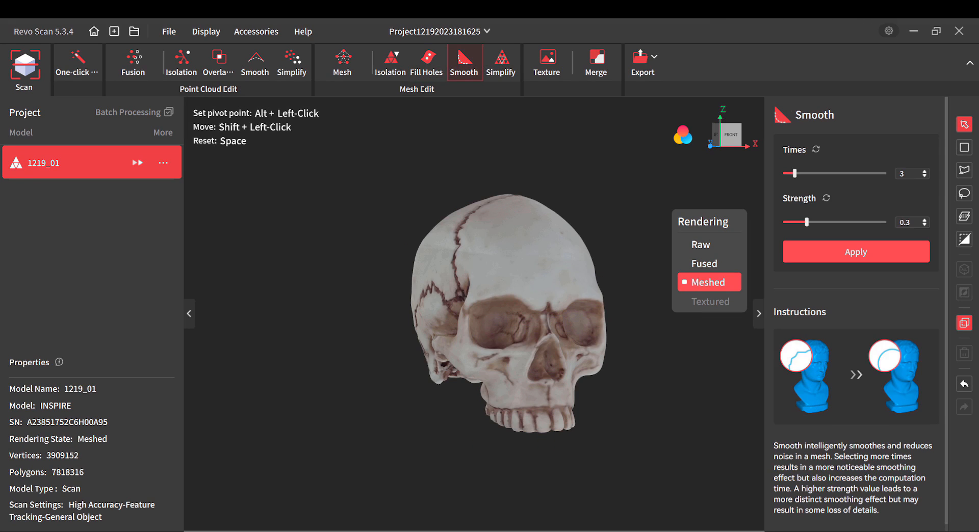
pyautogui.click(856, 252)
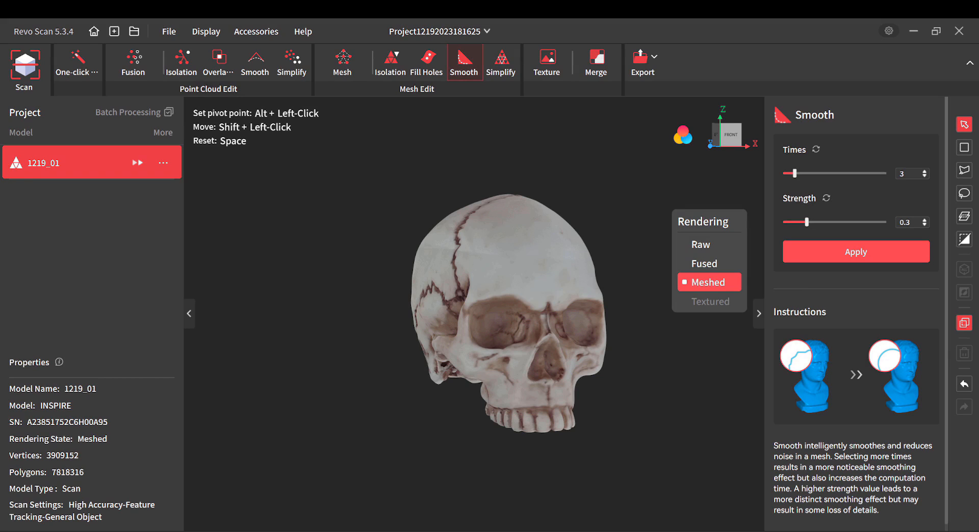
pyautogui.click(502, 62)
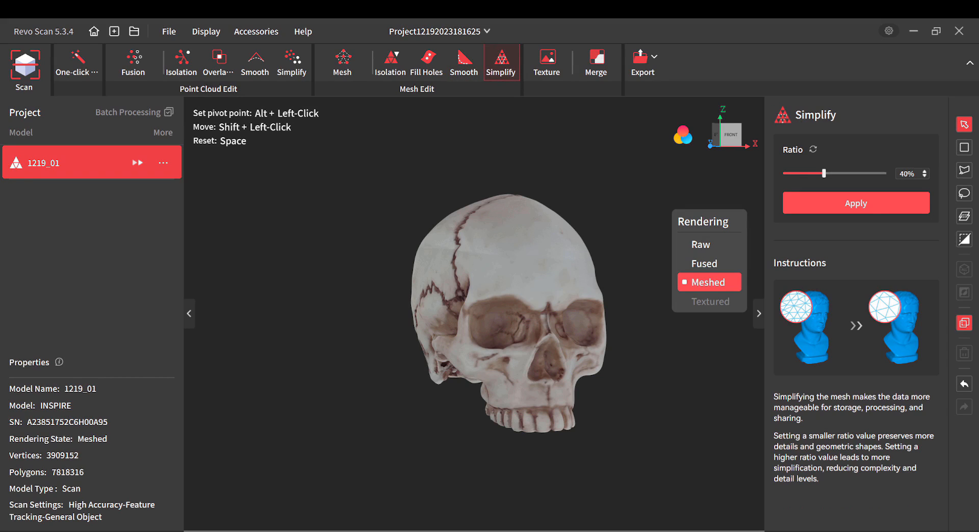
pyautogui.click(857, 203)
# Step: Inspect the simplified skull mesh from below and from the front with its color display switched off, and restore the color
pyautogui.moveTo(550, 306); pyautogui.dragTo(494, 181)
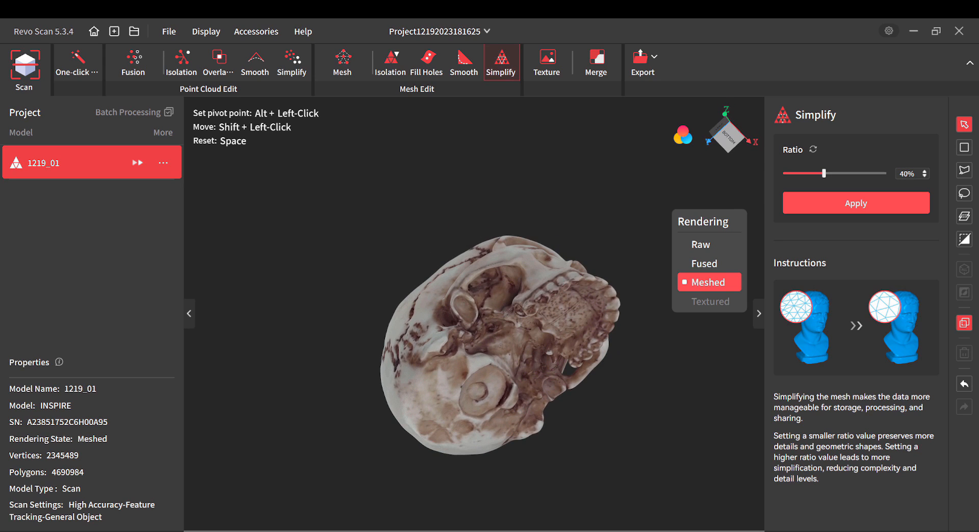
pyautogui.click(683, 136)
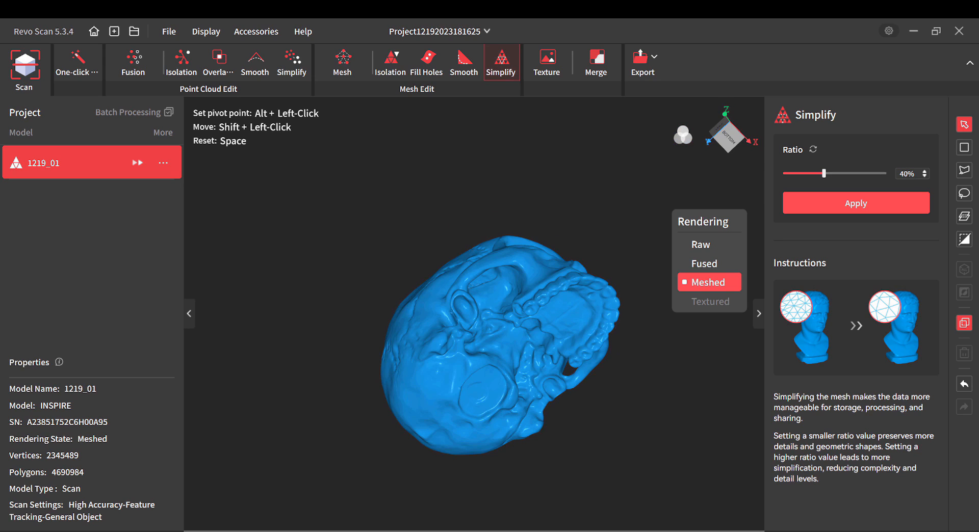
pyautogui.moveTo(485, 245); pyautogui.dragTo(381, 322)
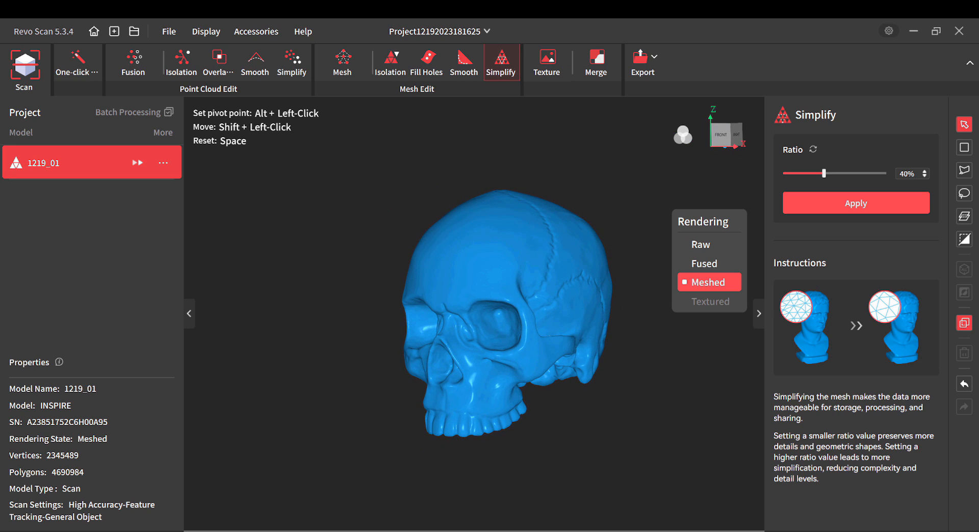
pyautogui.click(683, 135)
# Step: Apply texture mapping to the skull mesh using the Color image method
pyautogui.click(547, 63)
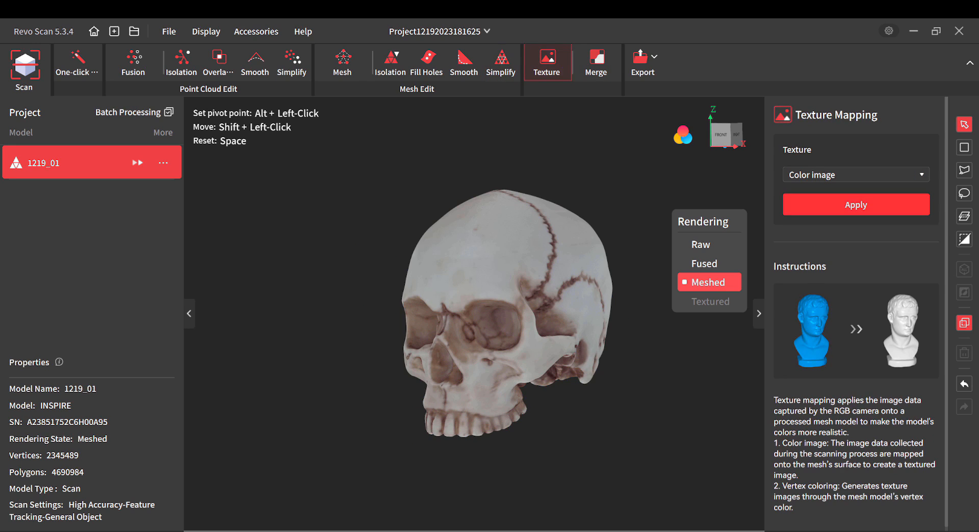
pyautogui.click(856, 205)
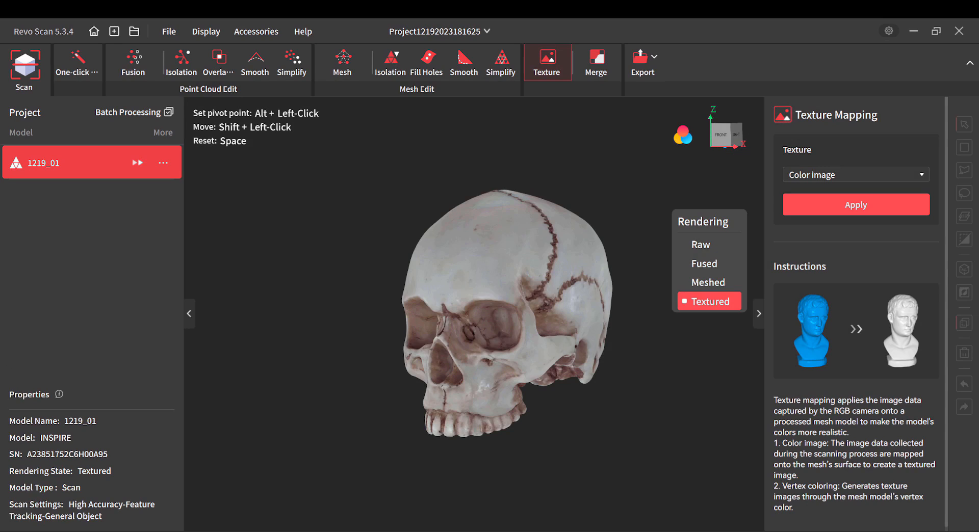
# Step: Examine the color image texture on the skull's crown, both sides, face and underside
pyautogui.moveTo(502, 301); pyautogui.dragTo(430, 418)
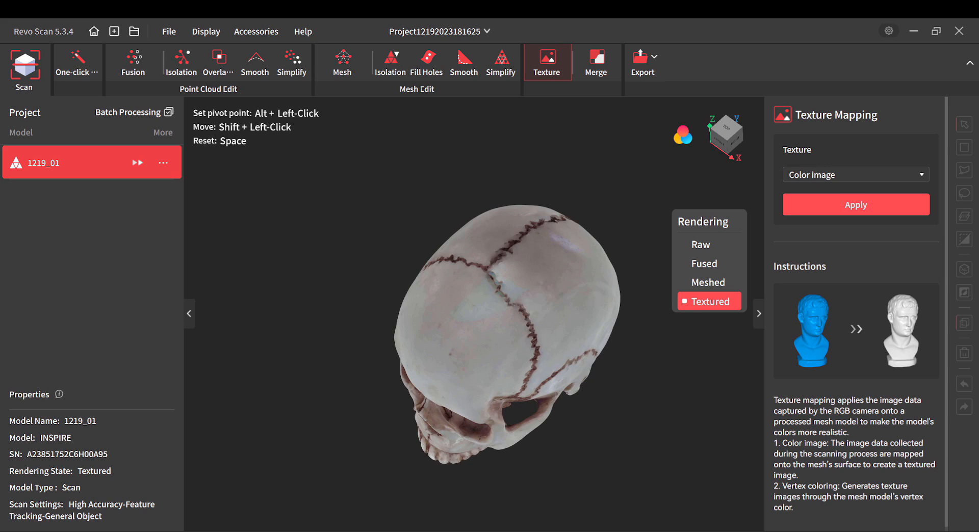
pyautogui.moveTo(451, 354); pyautogui.dragTo(359, 268)
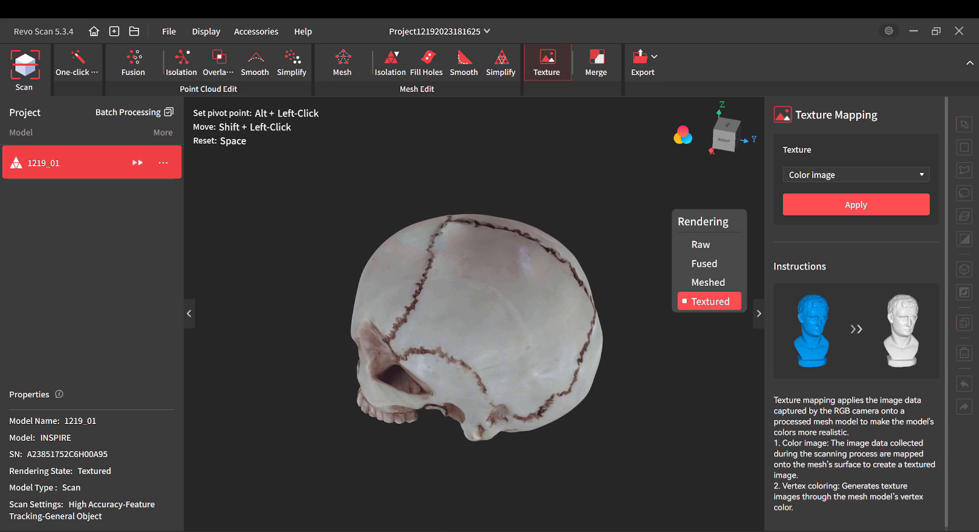
pyautogui.moveTo(536, 306); pyautogui.dragTo(306, 294)
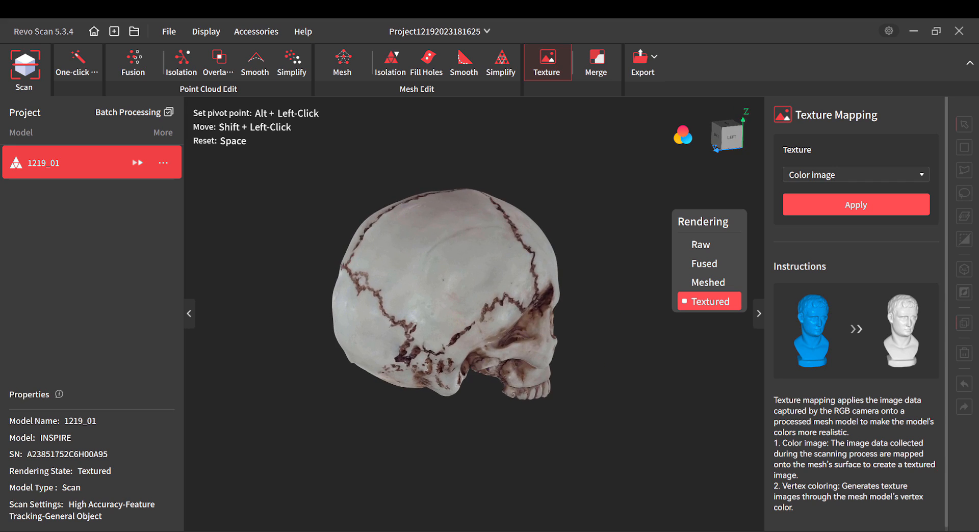
pyautogui.moveTo(500, 316); pyautogui.dragTo(370, 293)
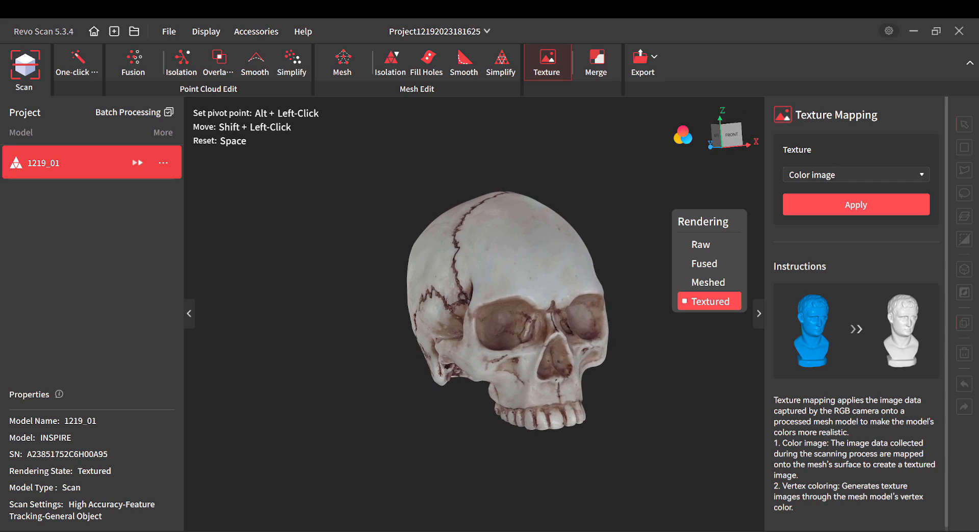
pyautogui.moveTo(505, 357); pyautogui.dragTo(502, 214)
pyautogui.moveTo(474, 275); pyautogui.dragTo(553, 380)
pyautogui.moveTo(525, 290); pyautogui.dragTo(419, 340)
pyautogui.moveTo(520, 316); pyautogui.dragTo(442, 337)
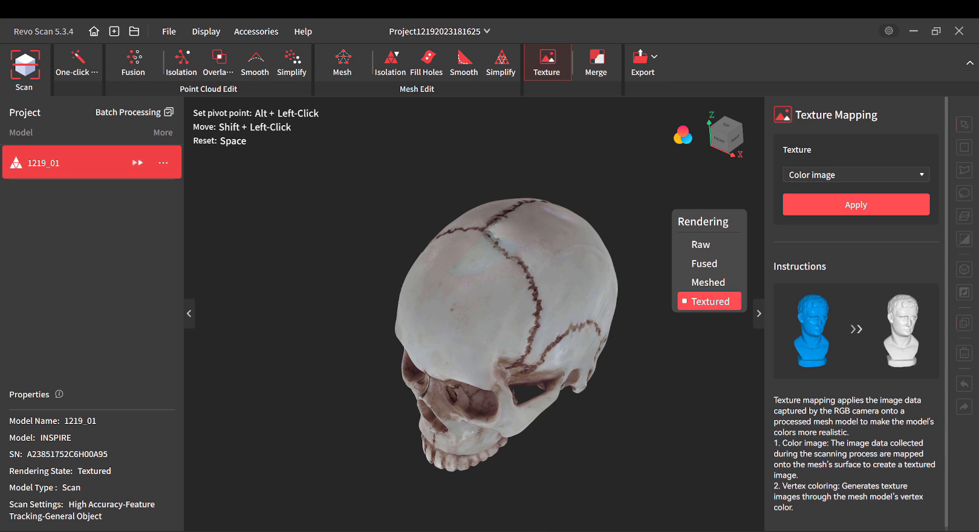
# Step: Retexture the skull mesh with the Vertex coloring method, overwriting the existing texture, and check the coloring from several angles
pyautogui.click(856, 175)
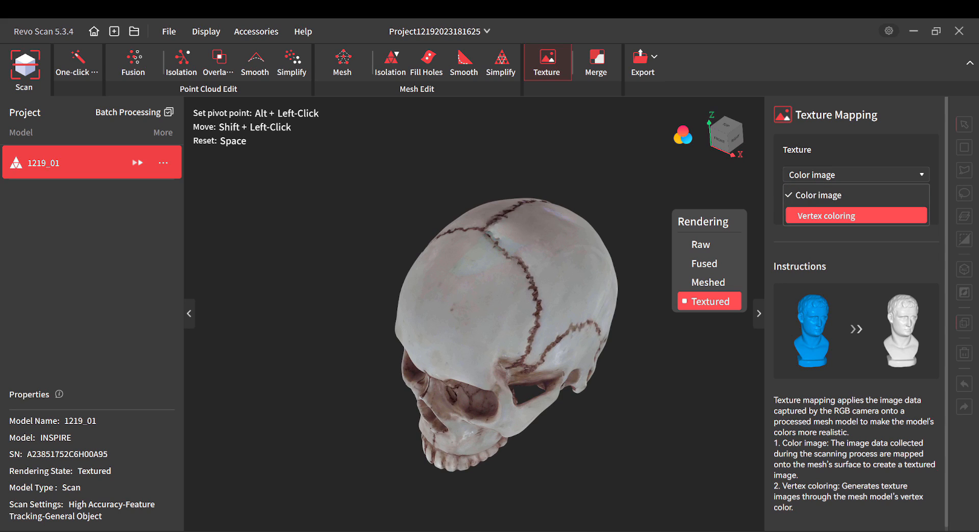
pyautogui.click(856, 215)
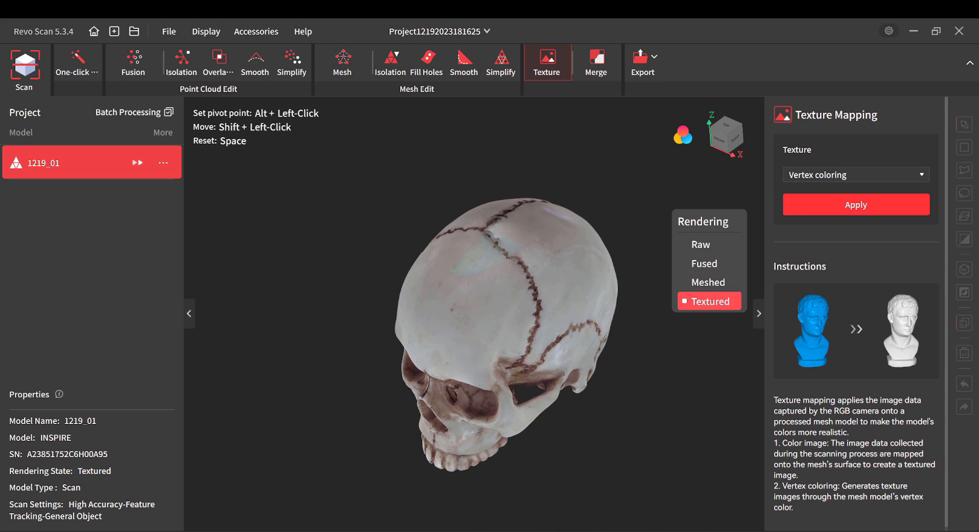
pyautogui.click(856, 205)
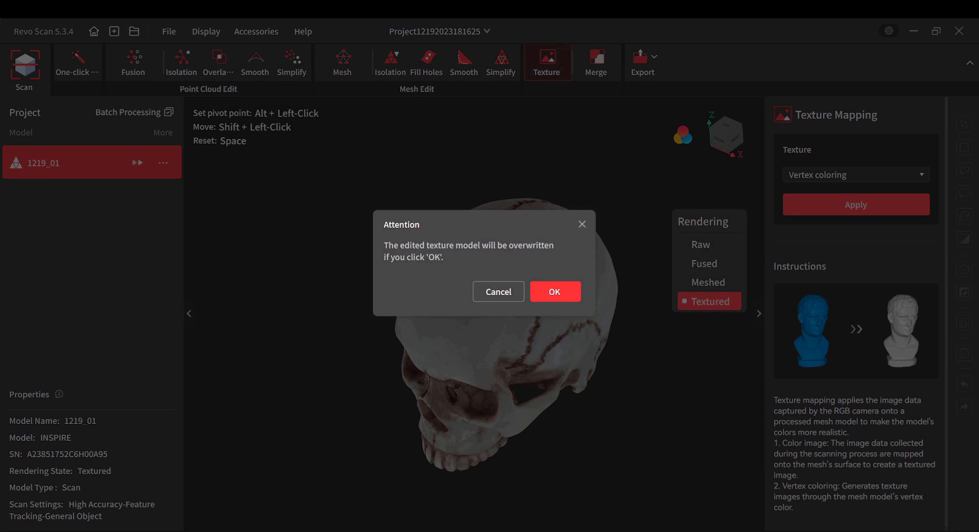
pyautogui.click(556, 292)
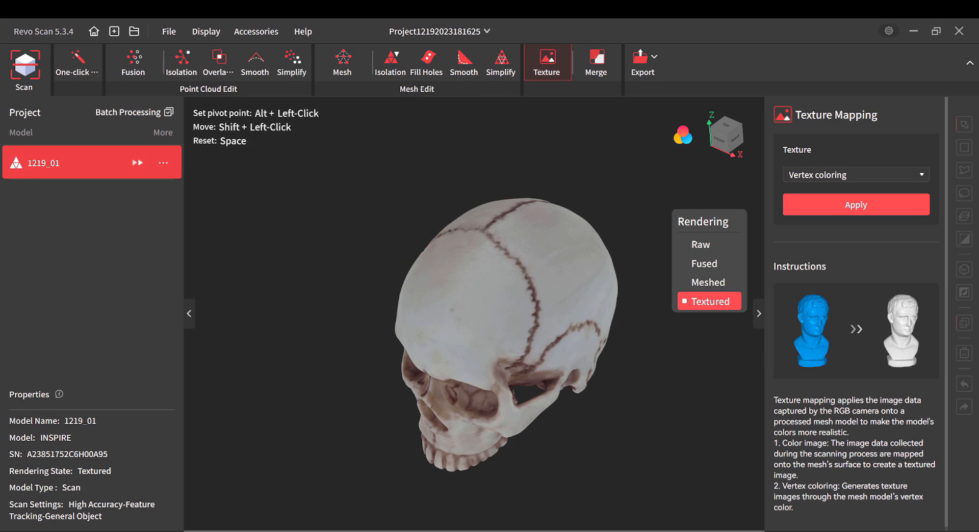
pyautogui.moveTo(479, 306); pyautogui.dragTo(535, 349)
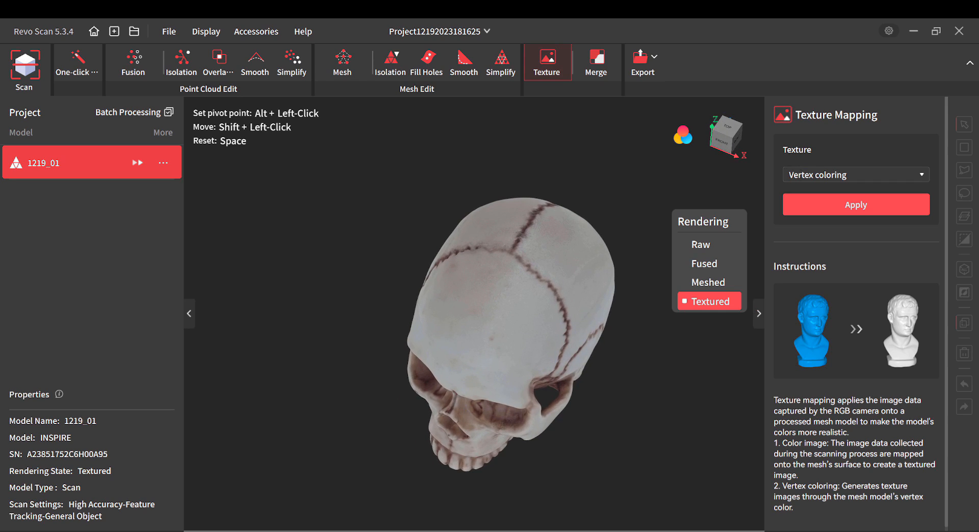
pyautogui.moveTo(474, 356); pyautogui.dragTo(594, 298)
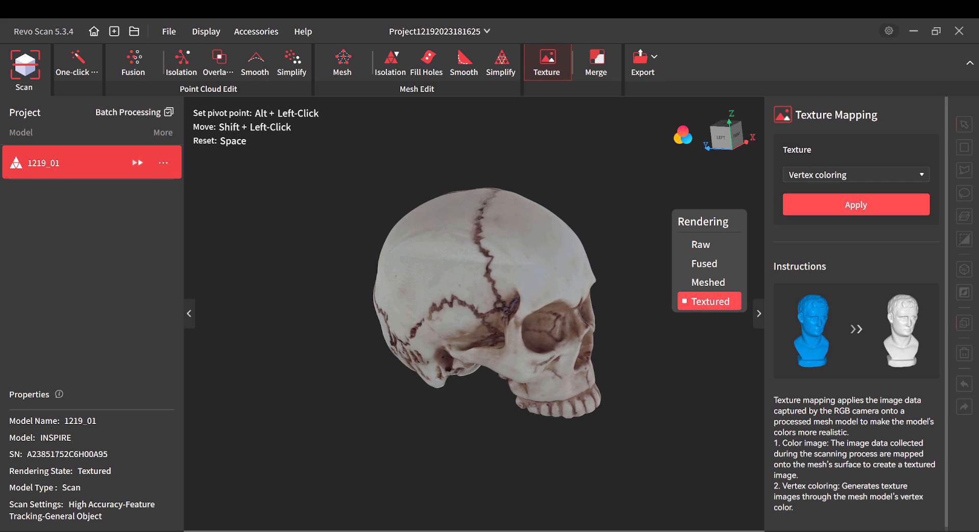
pyautogui.moveTo(530, 306); pyautogui.dragTo(494, 258)
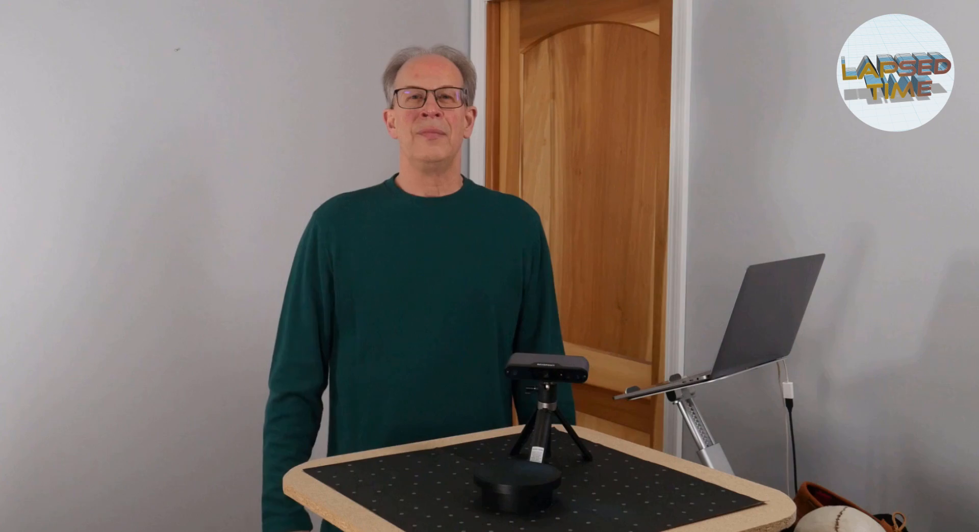